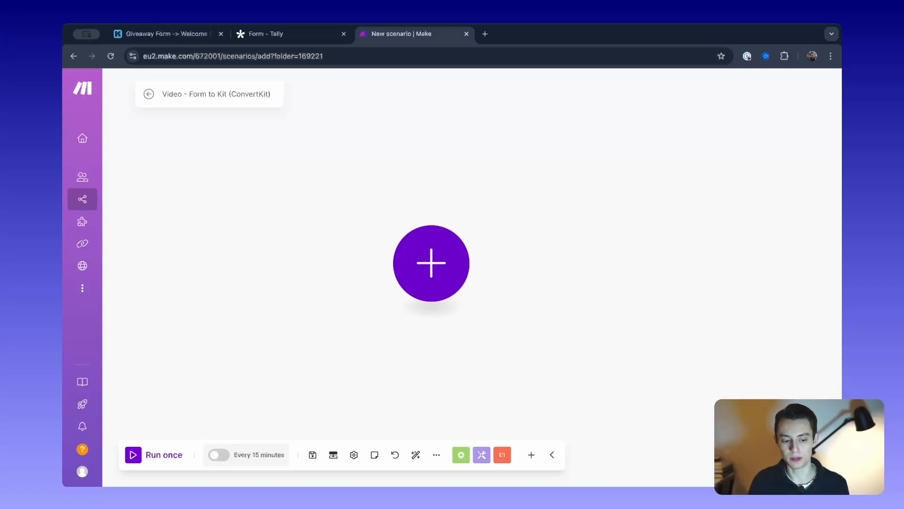
Switch to Kit and examine the giveaway automation's flow from the Giveaway Form through its tagging steps.
left_click(173, 38)
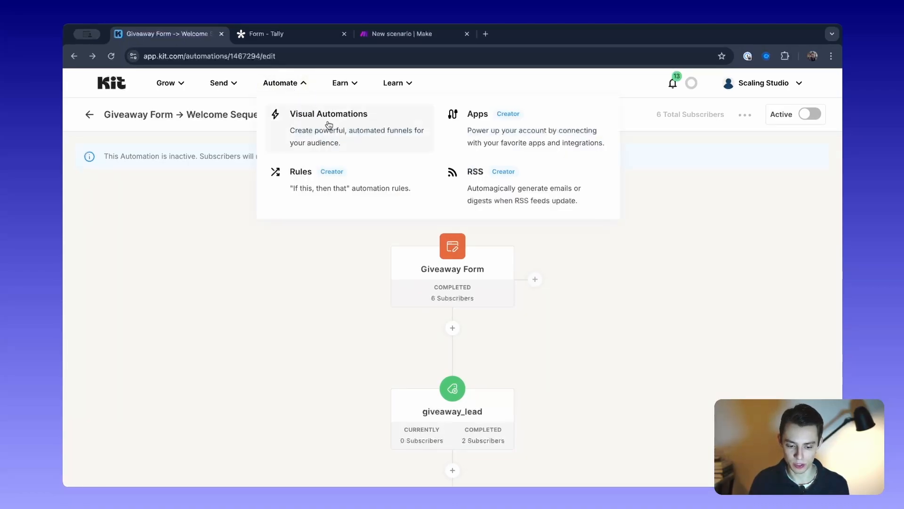
mouse_move(490, 258)
mouse_move(422, 268)
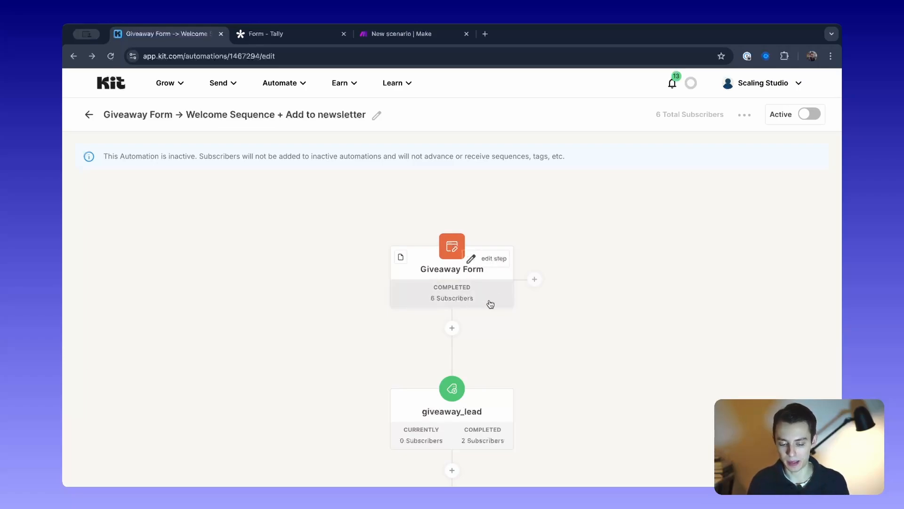
scroll(469, 260, "down", 1)
mouse_move(456, 382)
scroll(456, 380, "down", 5)
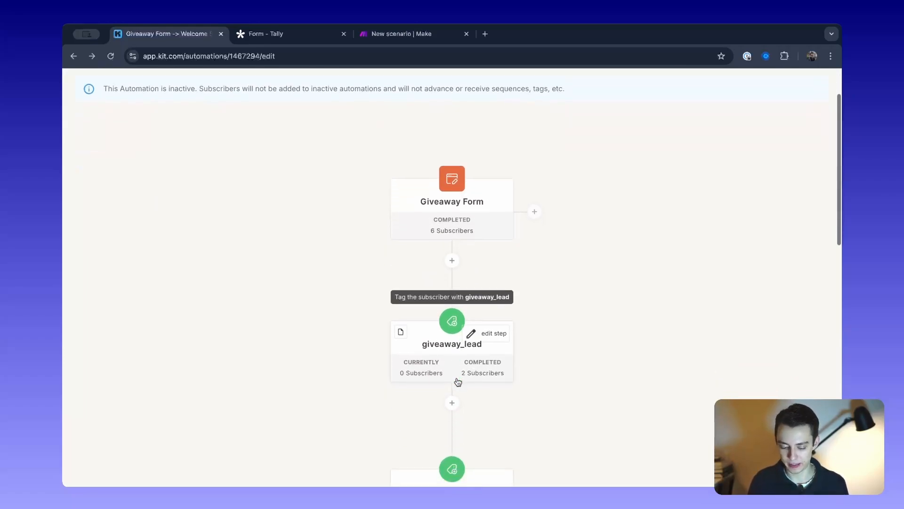
mouse_move(495, 461)
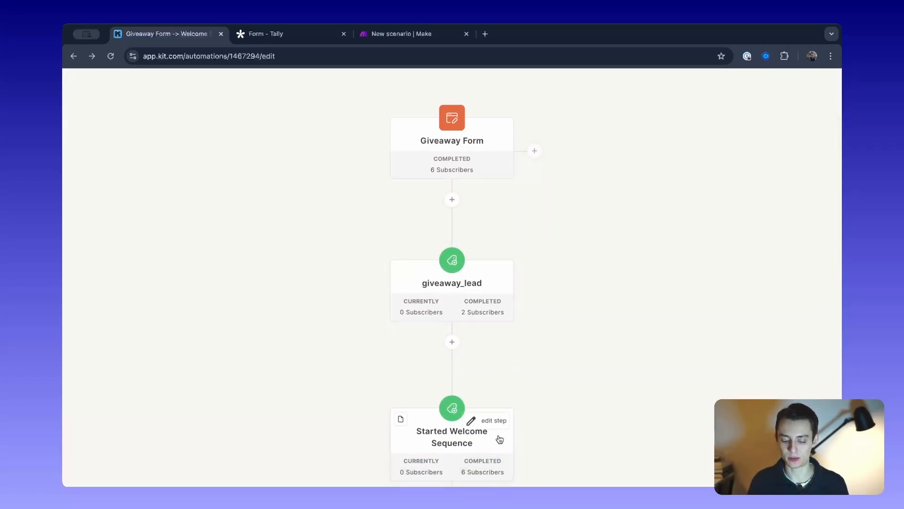
scroll(635, 347, "up", 5)
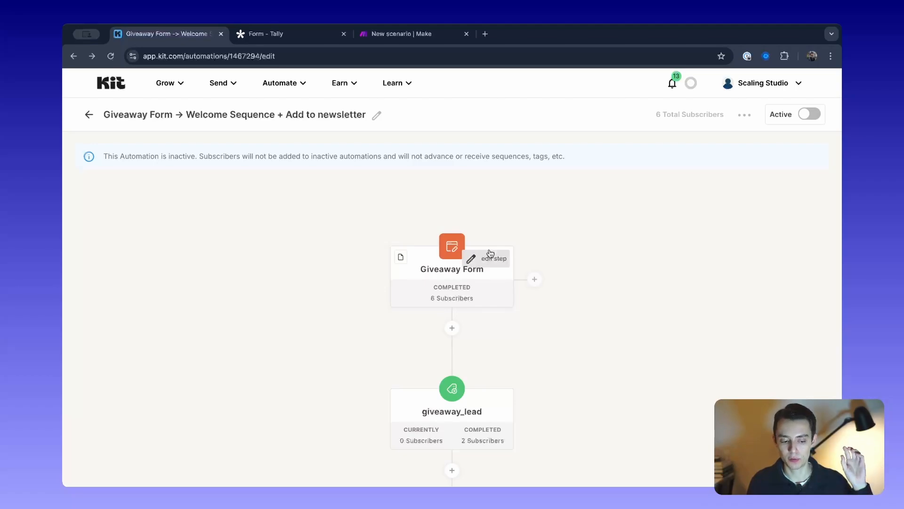
Switch to Tally, title the new form "Giveaway Automation XYZ" and start it from scratch.
left_click(283, 34)
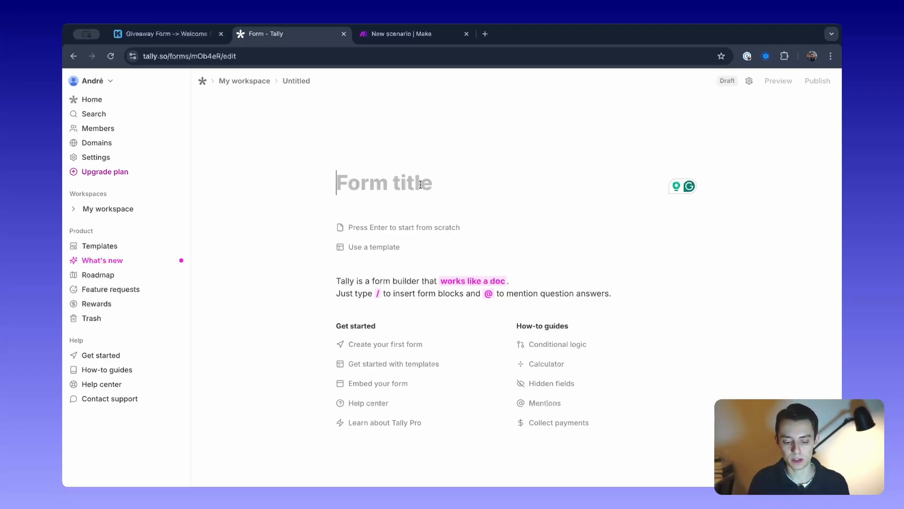
type("Givway")
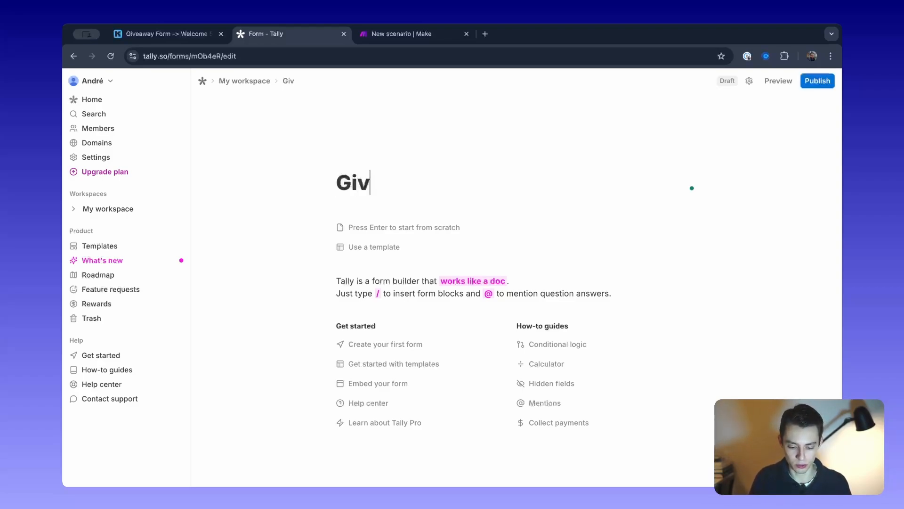
key("BackSpace")
key("BackSpace")
key("BackSpace")
type("way")
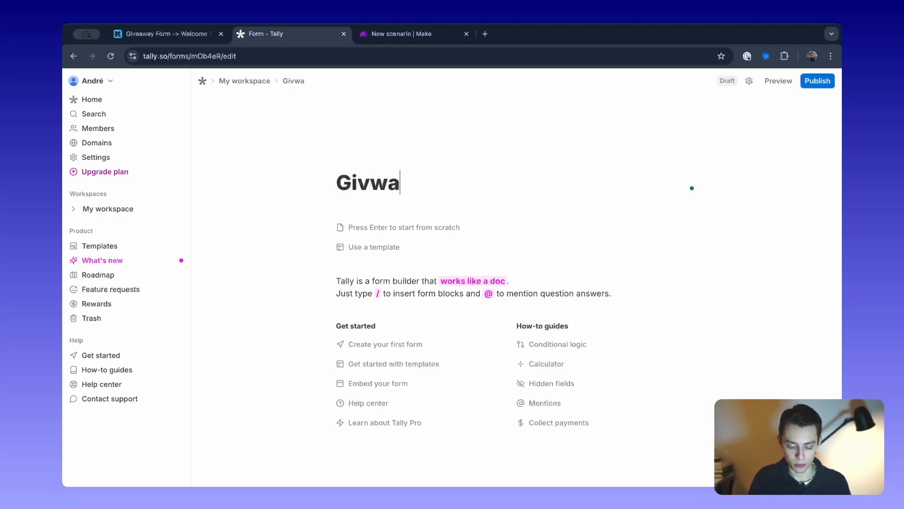
key("BackSpace")
key("BackSpace")
key("BackSpace")
type("ew")
key("BackSpace")
type("away")
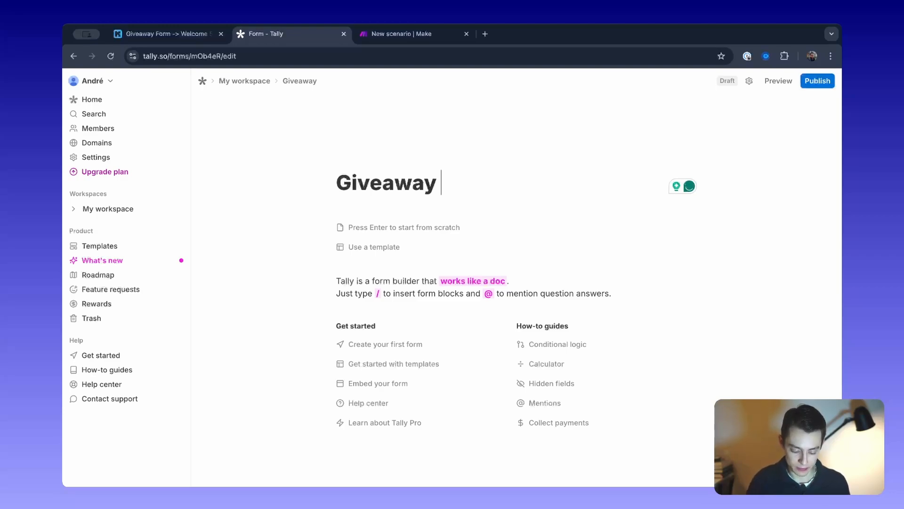
type(" Automation")
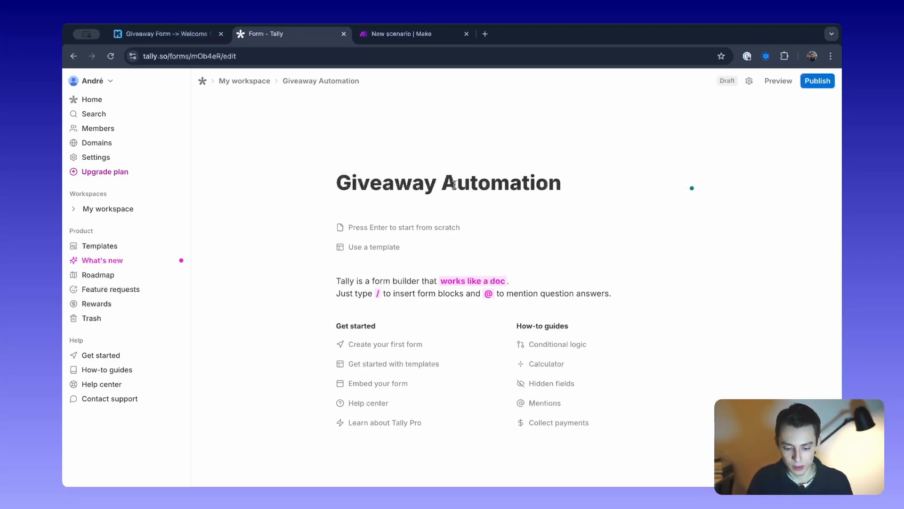
type(" XYZ")
key("Return")
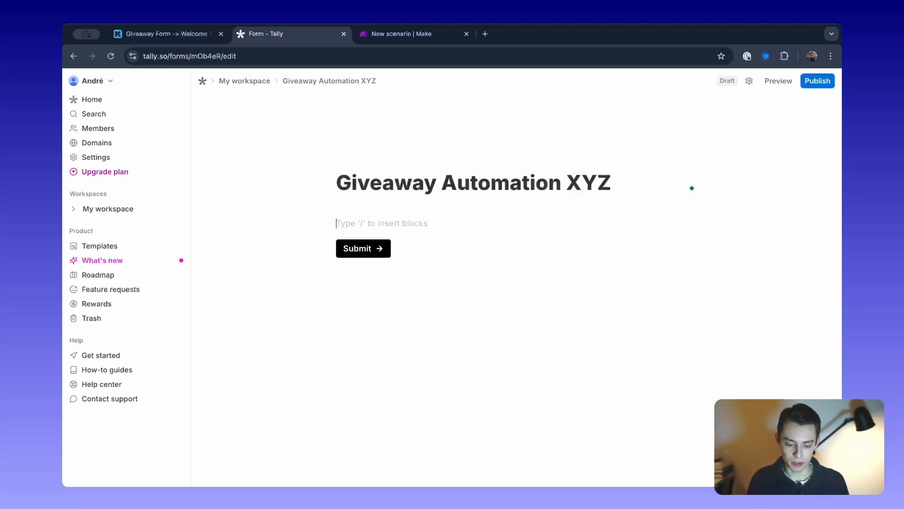
Insert an email question below the form title and label it "What's your email?".
type("/")
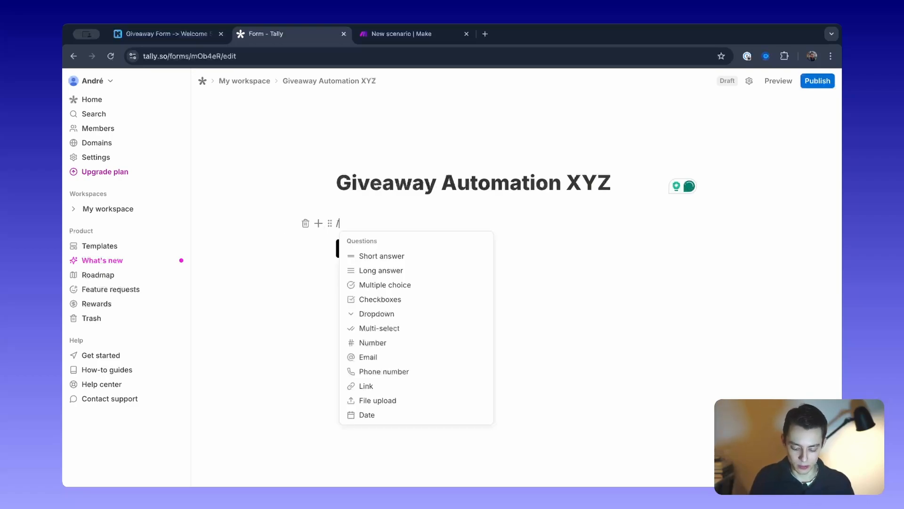
type("ema")
left_click(378, 254)
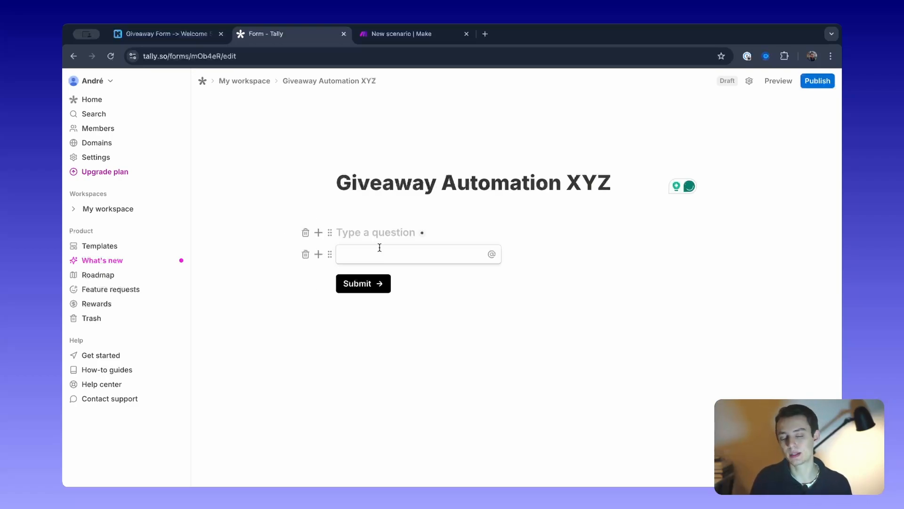
type("What's your eamil")
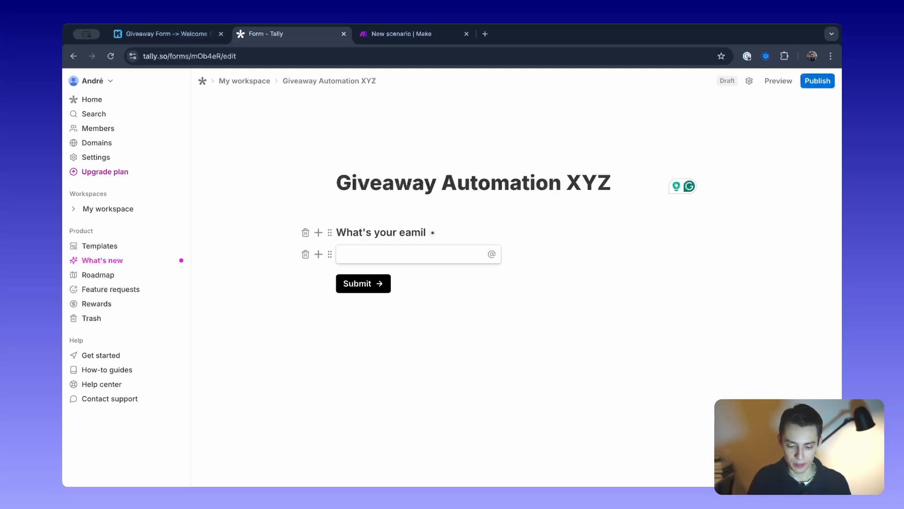
left_click(406, 232)
key("BackSpace")
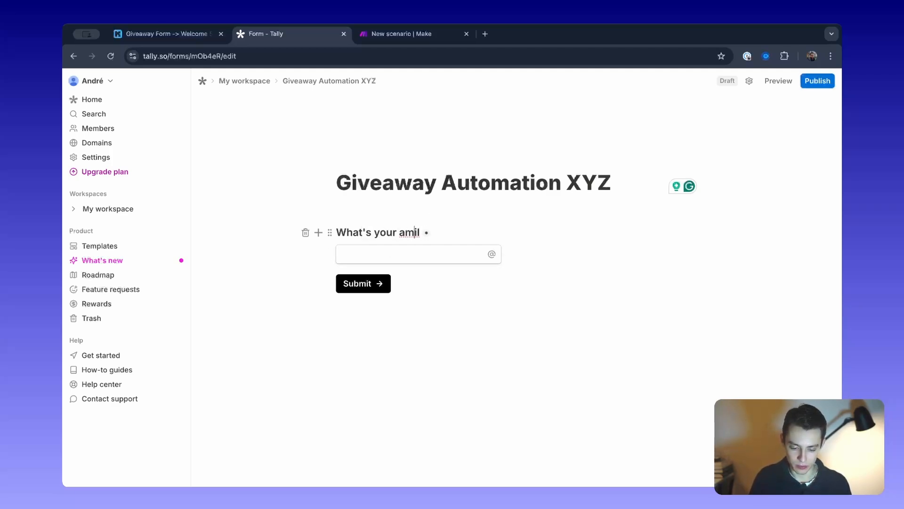
key("Delete")
key("Delete")
key("Delete")
key("Delete")
type("email")
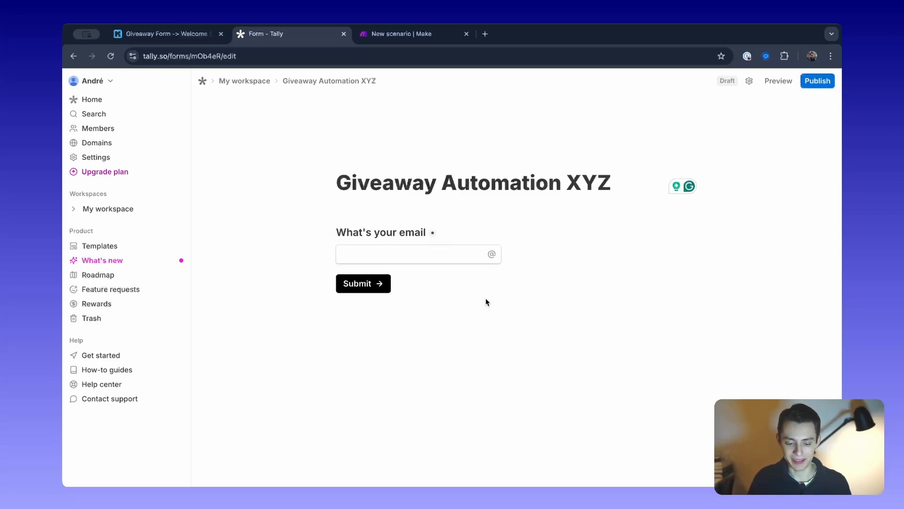
key("Return")
left_click(454, 233)
type("?")
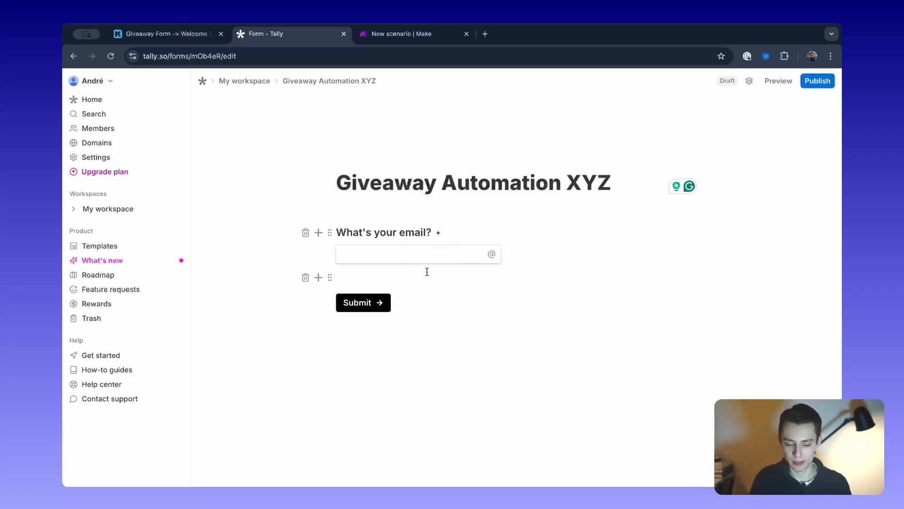
Try enabling the redirect on completion in the form's settings, and return to the editor.
left_click(748, 82)
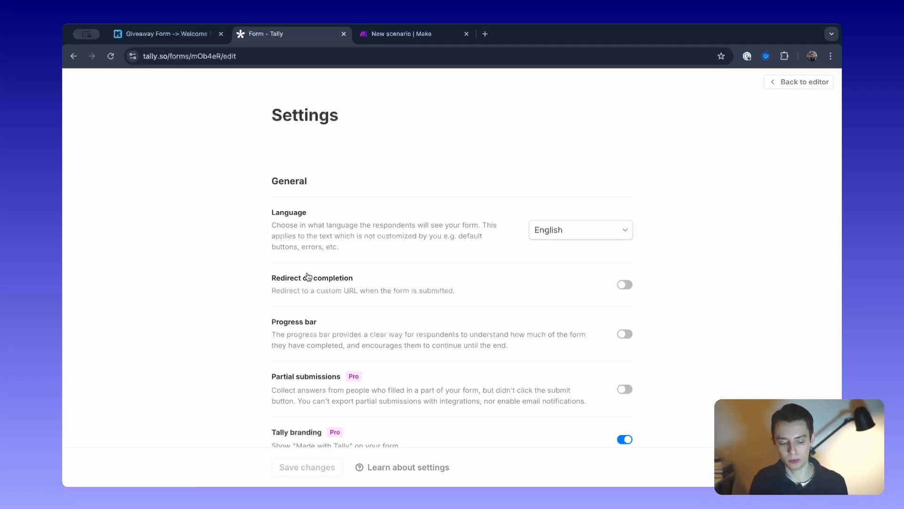
left_click(625, 284)
left_click(378, 315)
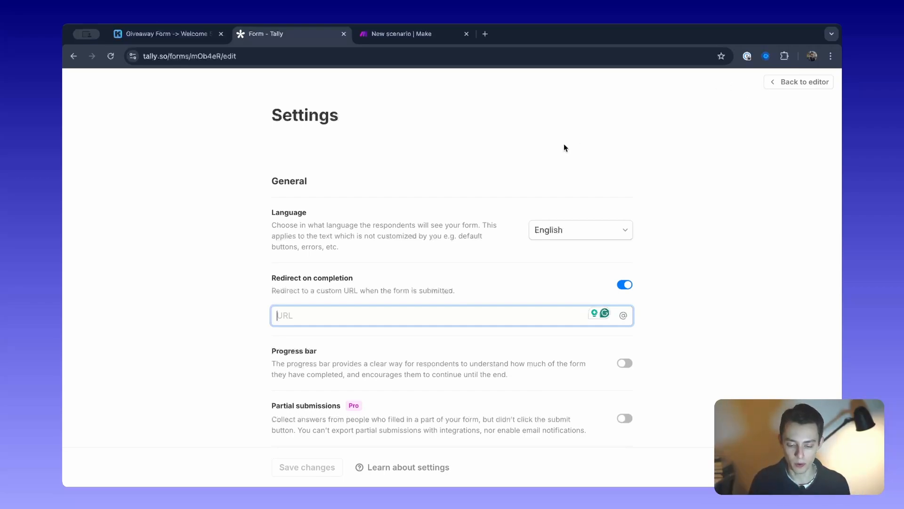
left_click(625, 284)
left_click(799, 82)
Publish the form and open the setup for its Webhooks integration.
left_click(818, 84)
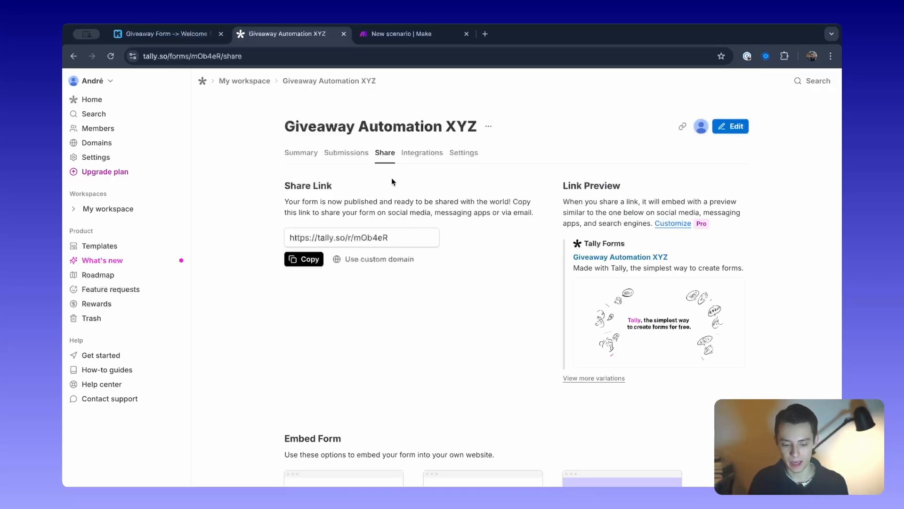
left_click(407, 155)
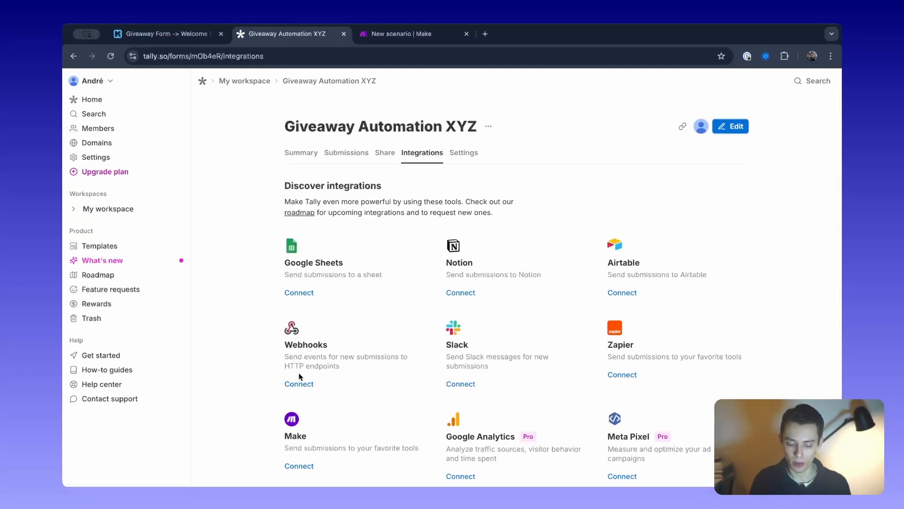
left_click(305, 387)
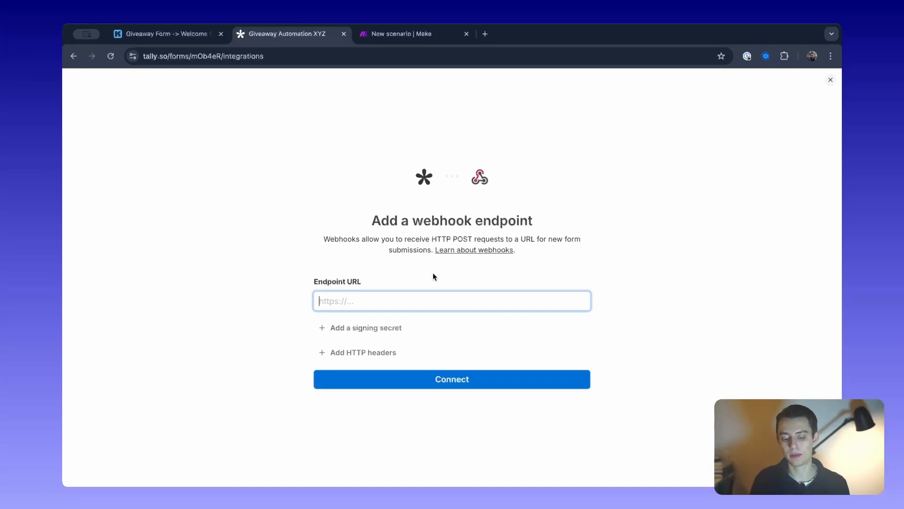
Switch to Make and add a Webhooks Custom webhook trigger as the scenario's first module.
left_click(414, 37)
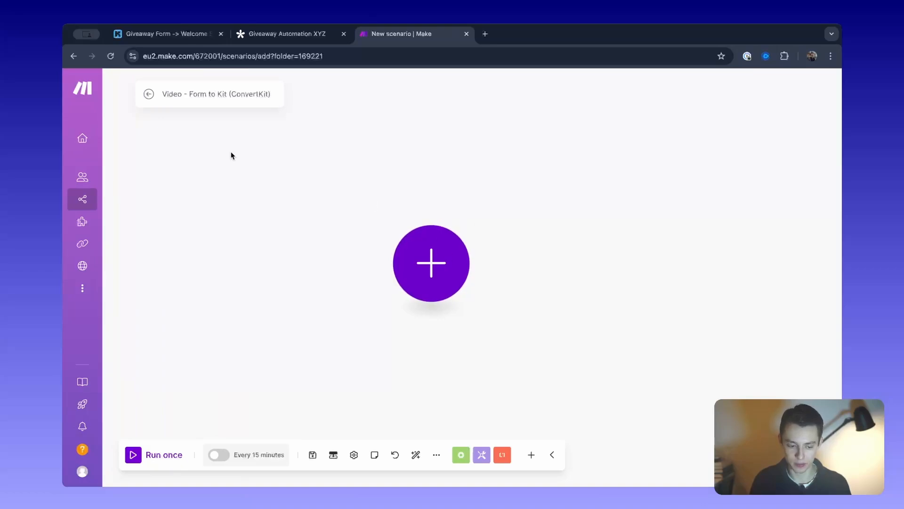
left_click(171, 94)
left_click_drag(168, 94, 292, 105)
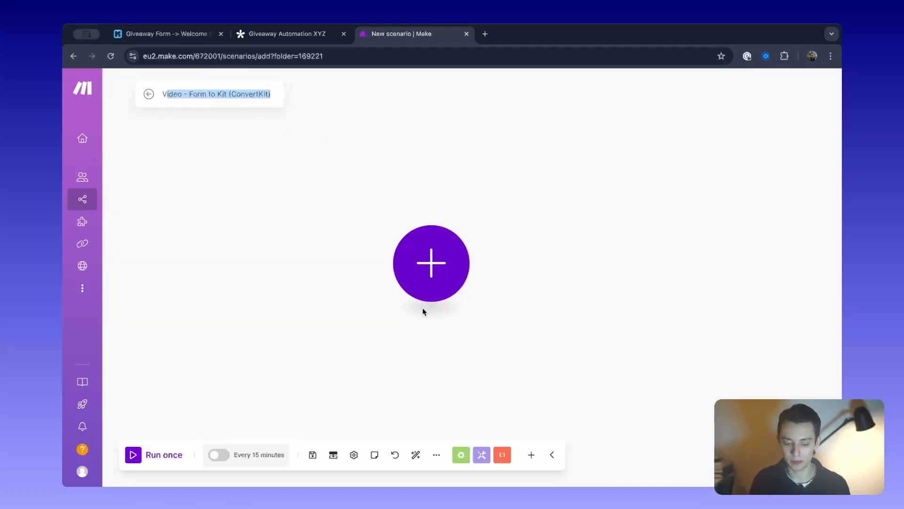
left_click(435, 268)
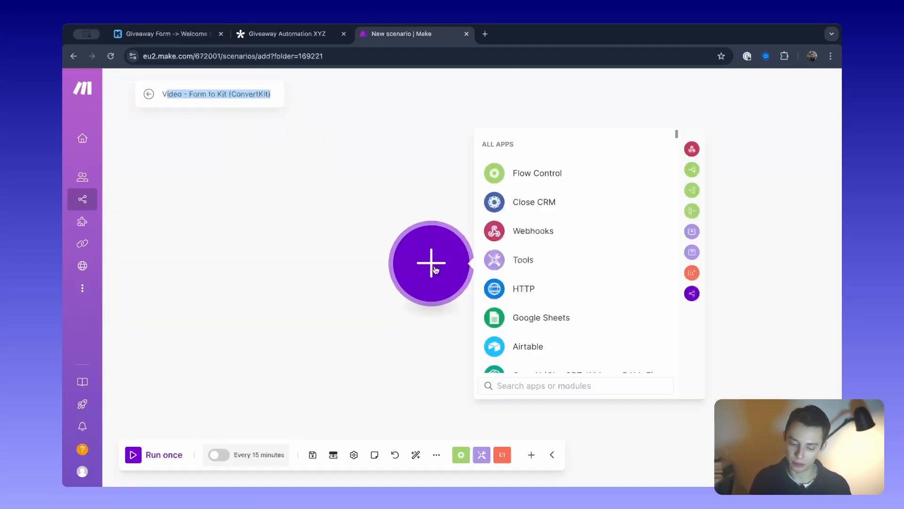
left_click(612, 237)
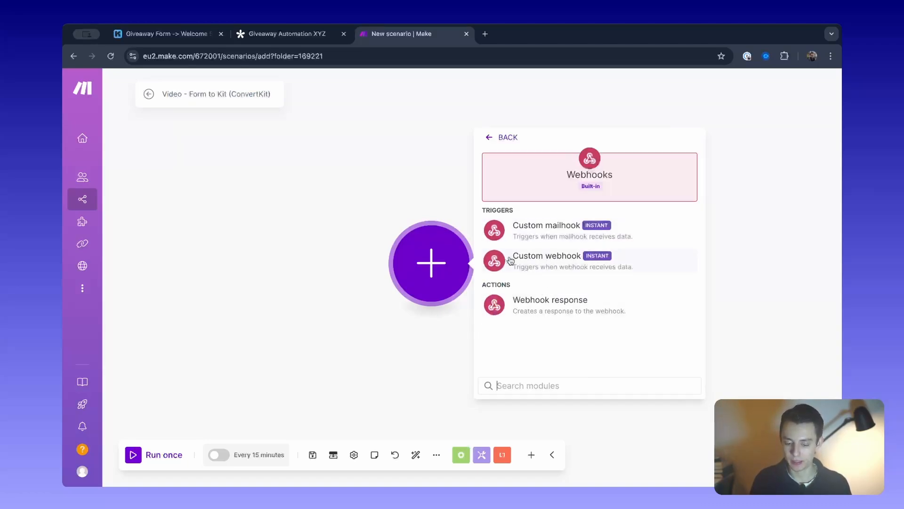
left_click(642, 262)
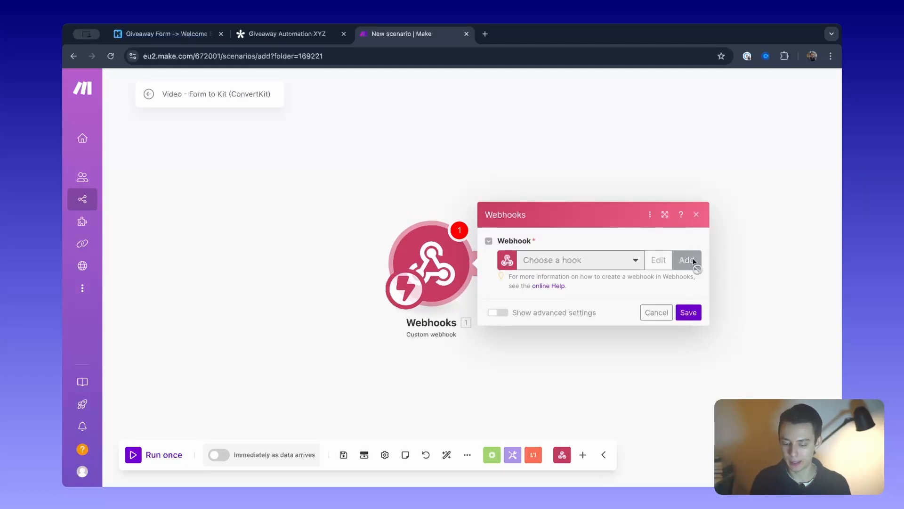
Create and save a new webhook for the trigger, named "Tally - Giveaways - Vdeos".
left_click(686, 260)
left_click_drag(610, 218, 436, 218)
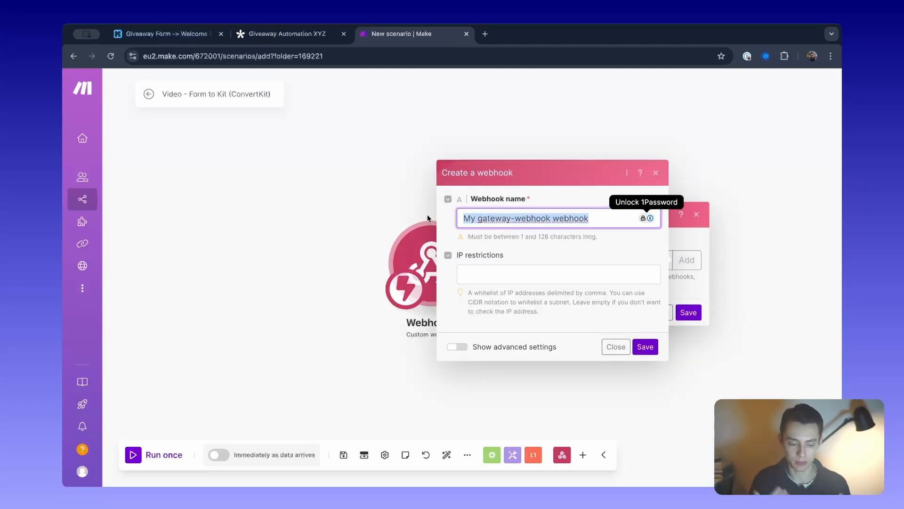
type("ta")
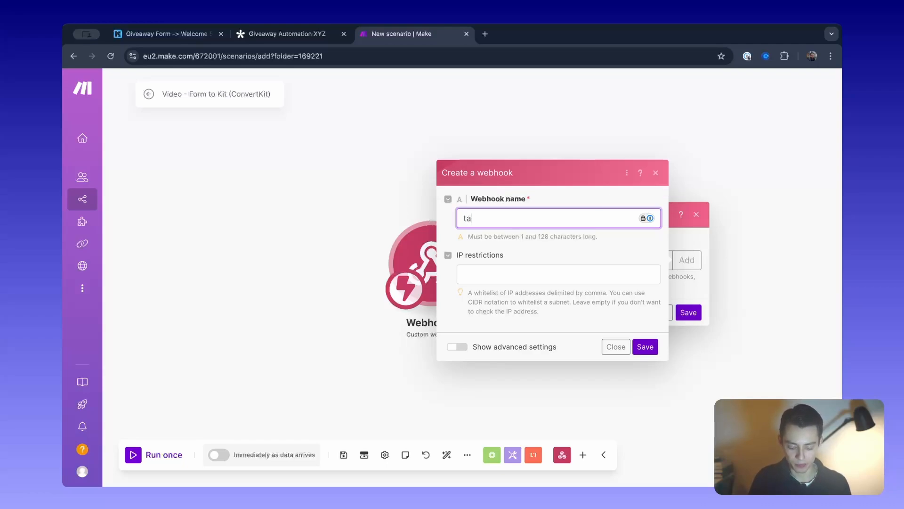
type("lly - Giveaways")
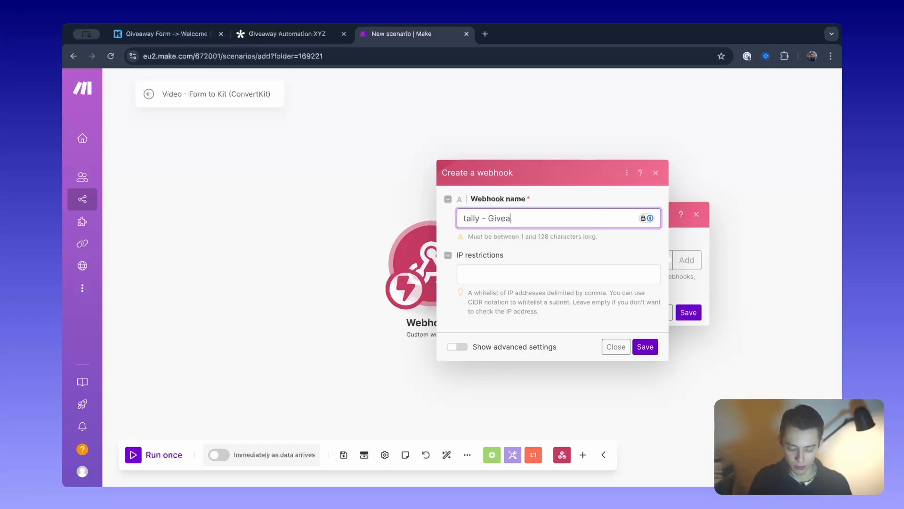
left_click(462, 215)
key("Delete")
type("T")
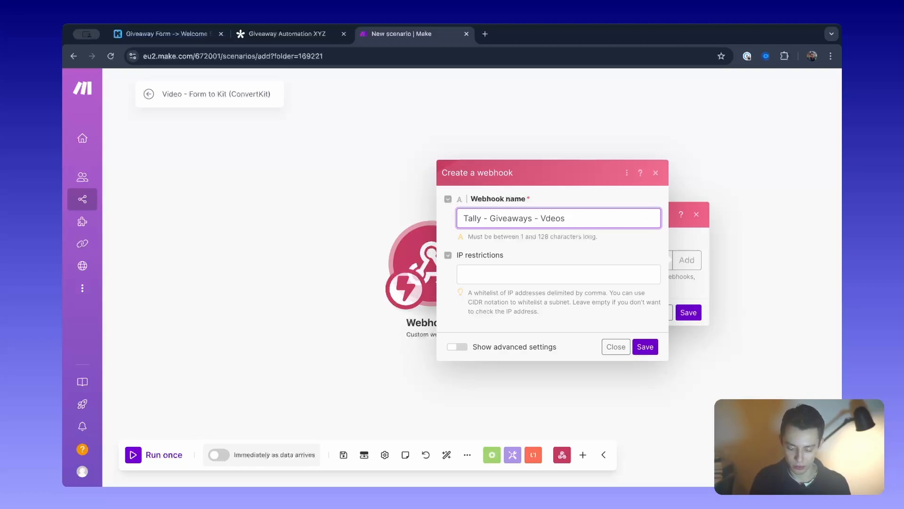
left_click_drag(619, 215, 502, 217)
left_click(645, 347)
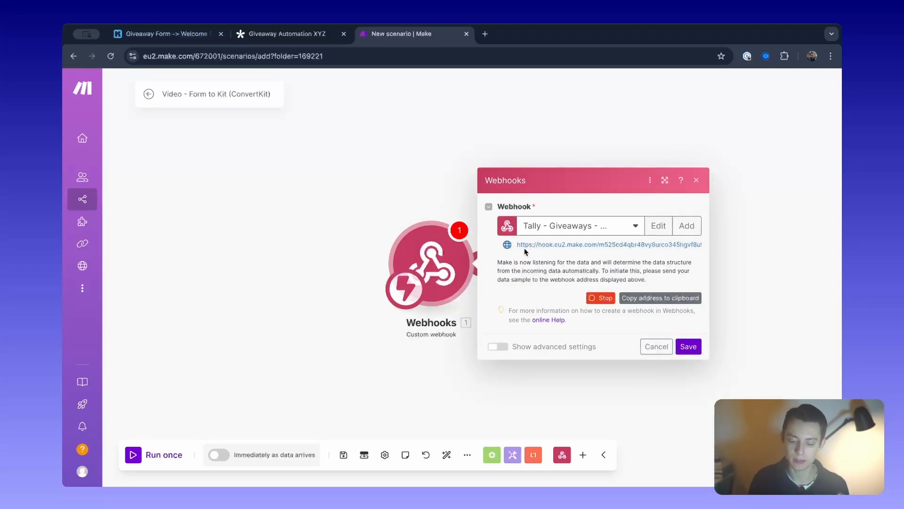
Copy the Make webhook's address and connect it as the endpoint URL of the Tally form's webhook integration.
left_click(664, 304)
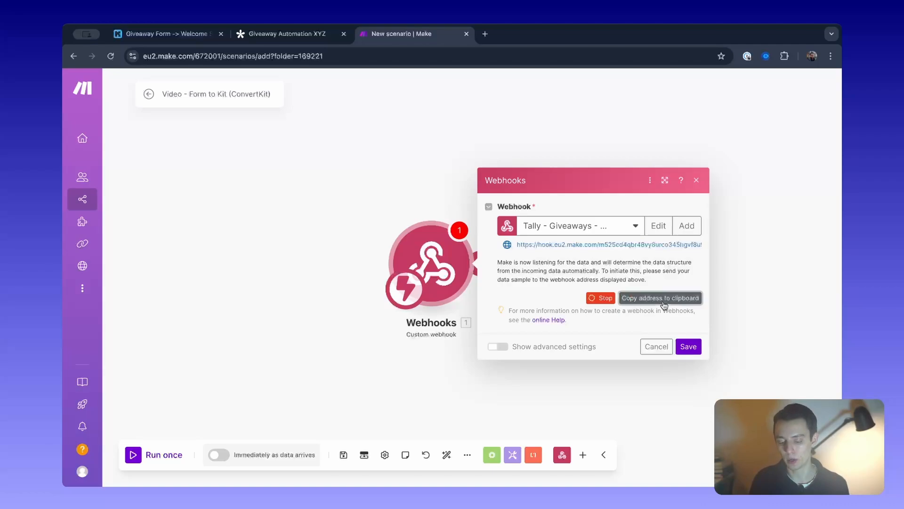
left_click(303, 32)
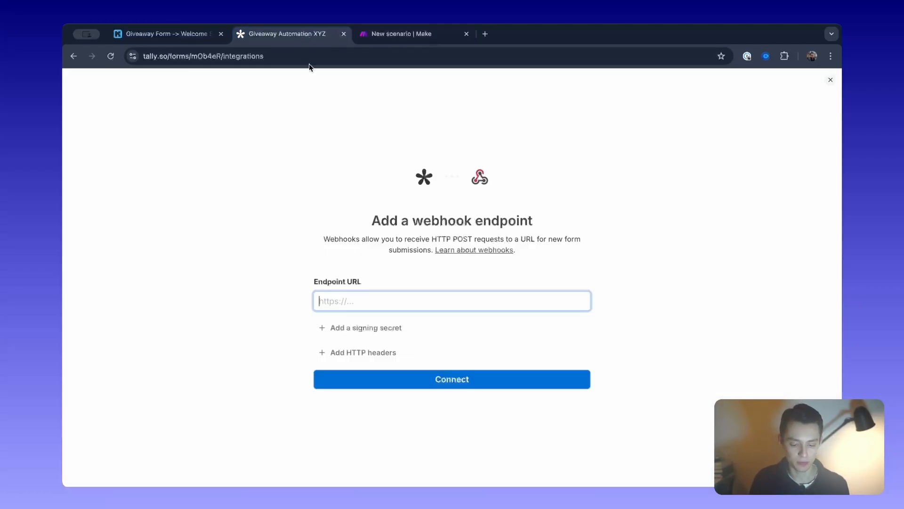
key("ctrl+v")
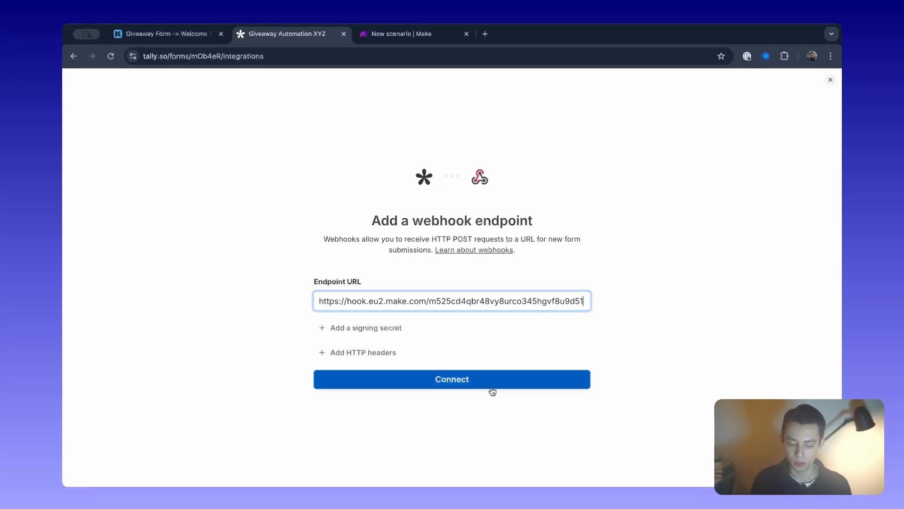
left_click(520, 382)
left_click_drag(308, 266, 612, 280)
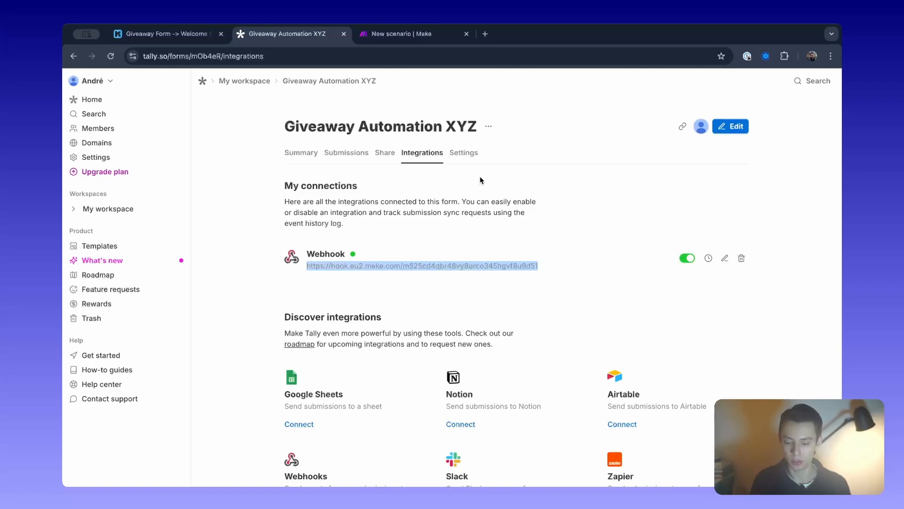
Switch to Make and add a ConvertKit "Add a Subscriber to Form" module after the Webhooks trigger.
left_click(380, 33)
left_click_drag(465, 251, 328, 251)
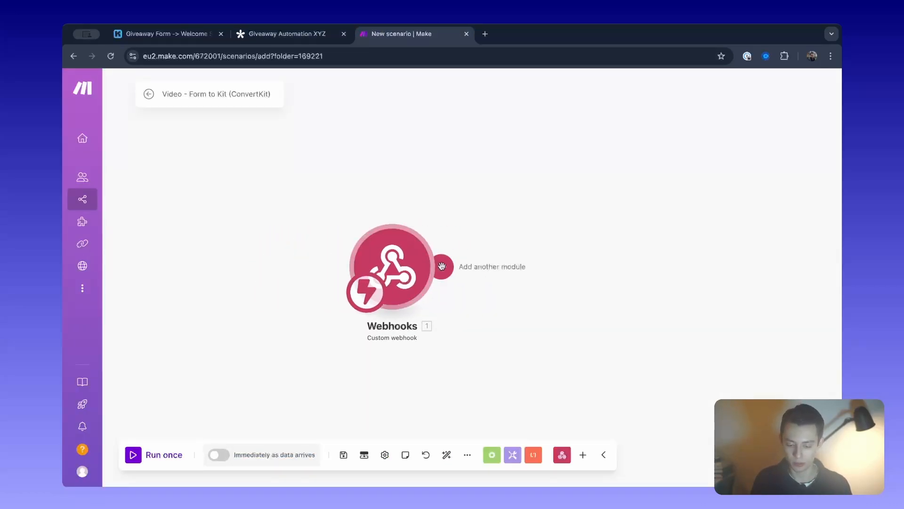
left_click(440, 267)
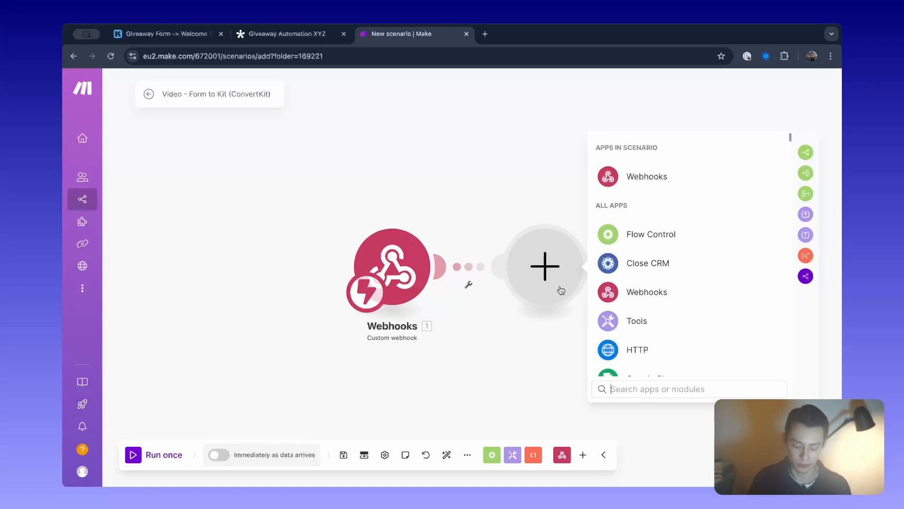
type("kit")
key("BackSpace")
key("BackSpace")
key("BackSpace")
type("convert")
key("BackSpace")
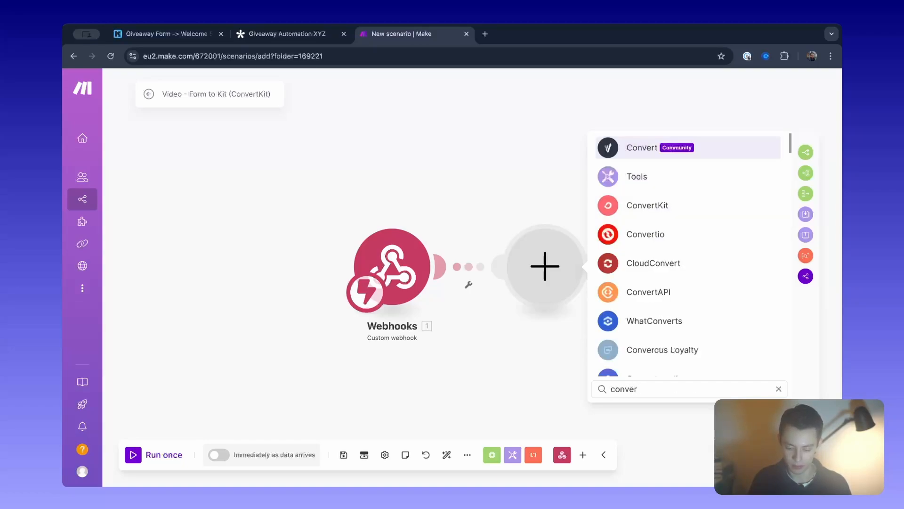
type("k")
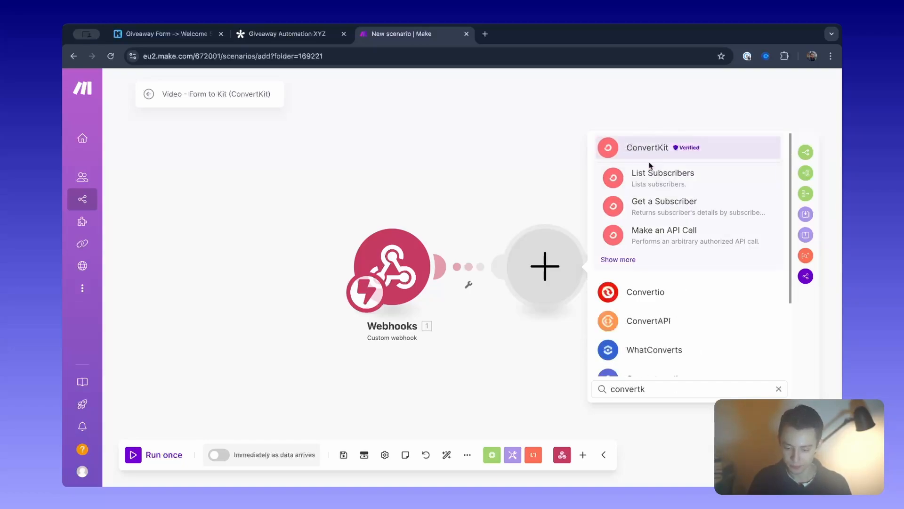
left_click(622, 259)
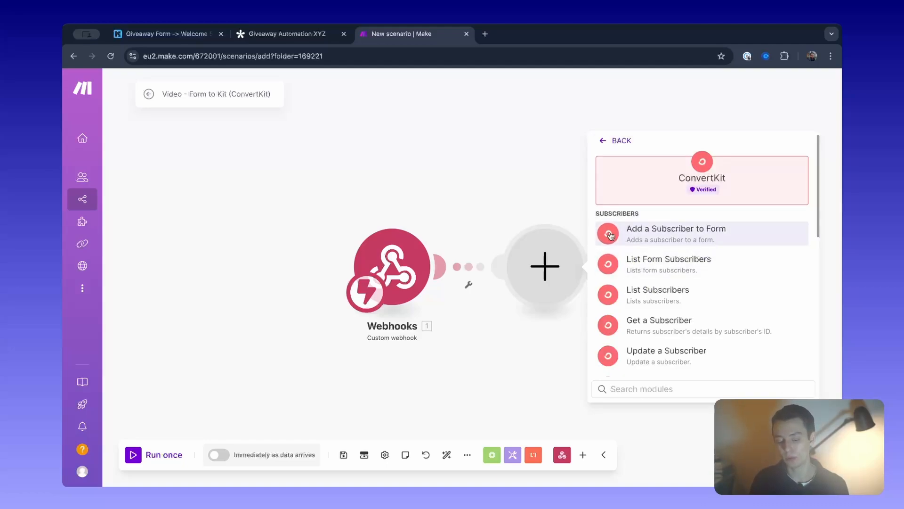
left_click(675, 230)
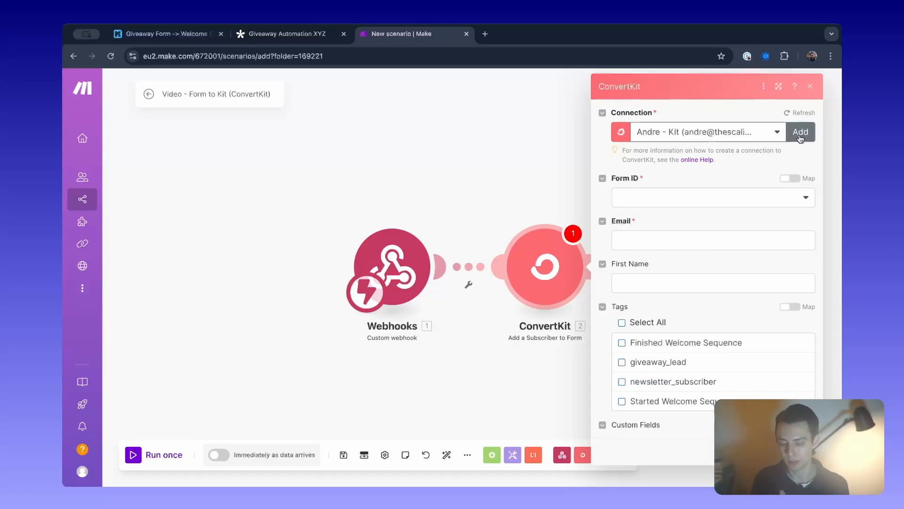
Set the ConvertKit module's Form ID to Giveaway Form and compare it with the trigger of the Kit automation.
left_click(679, 200)
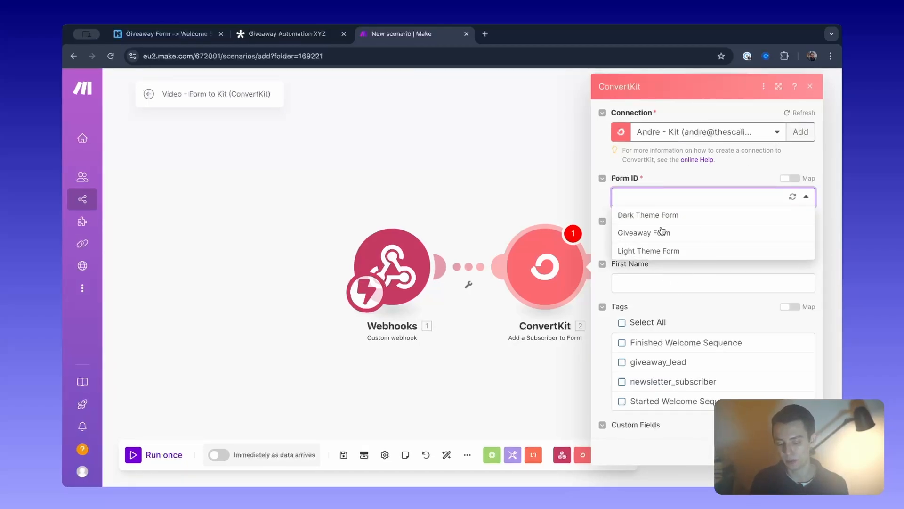
left_click(636, 233)
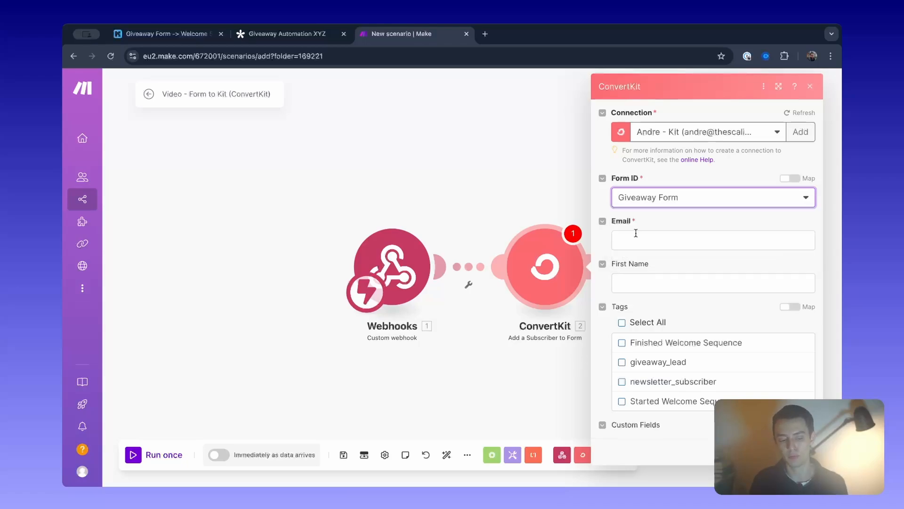
left_click(200, 34)
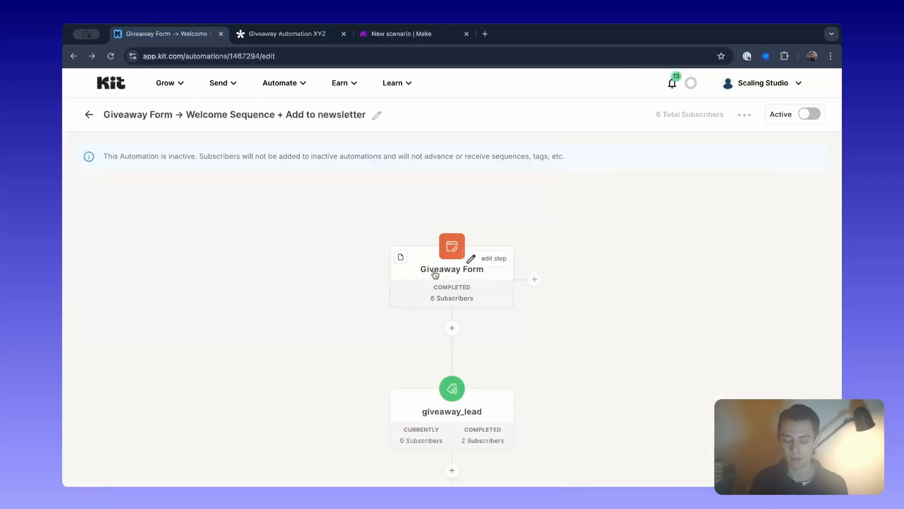
left_click(418, 35)
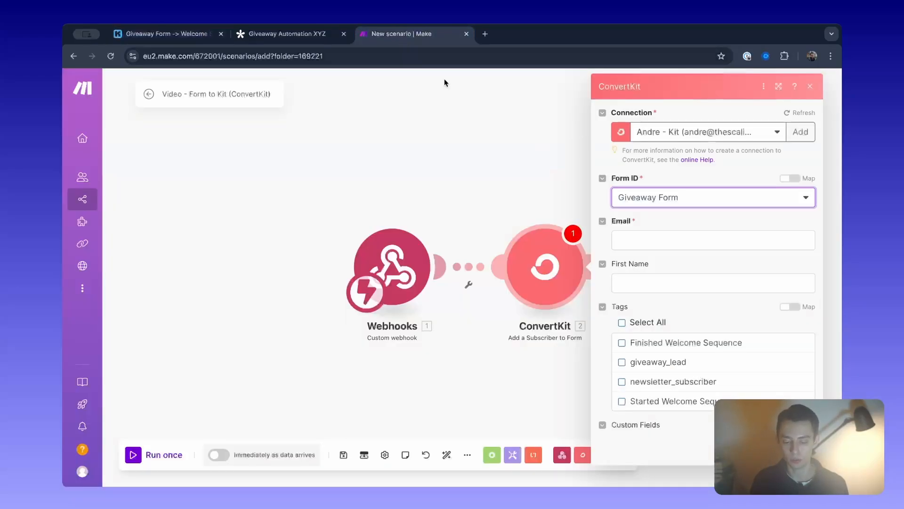
Check the tag used in the Kit automation and select the giveaway_lead tag in the ConvertKit module.
left_click(667, 234)
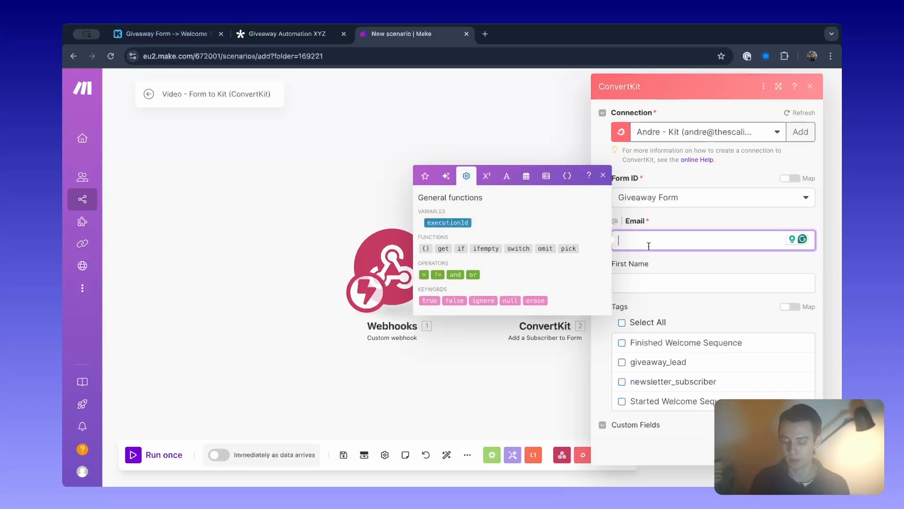
left_click(665, 261)
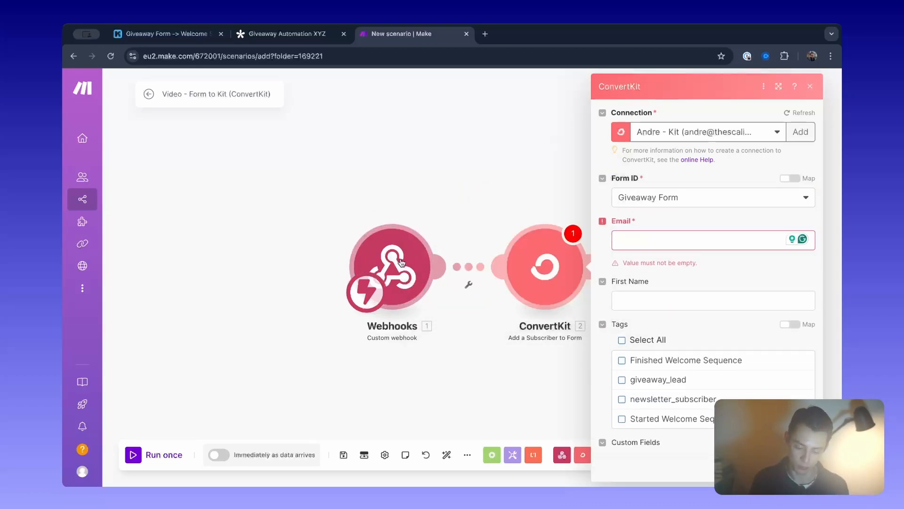
left_click_drag(318, 210, 436, 338)
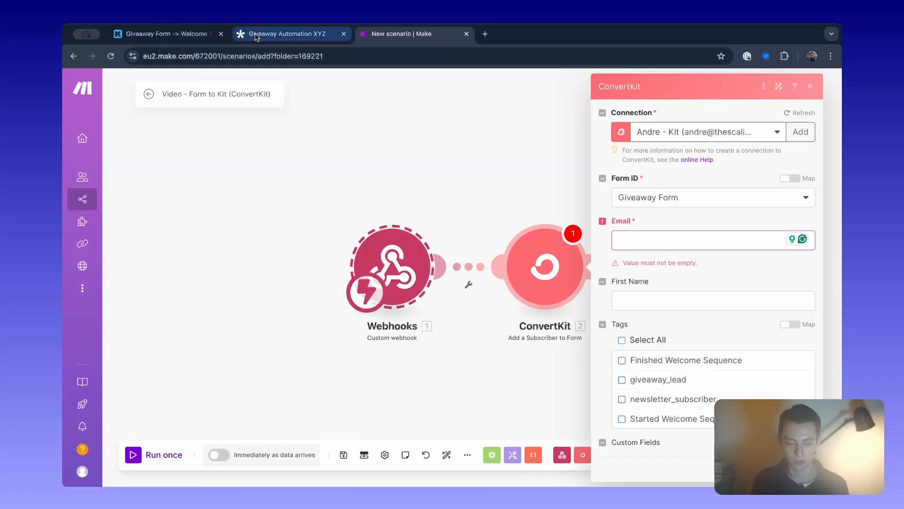
left_click(150, 33)
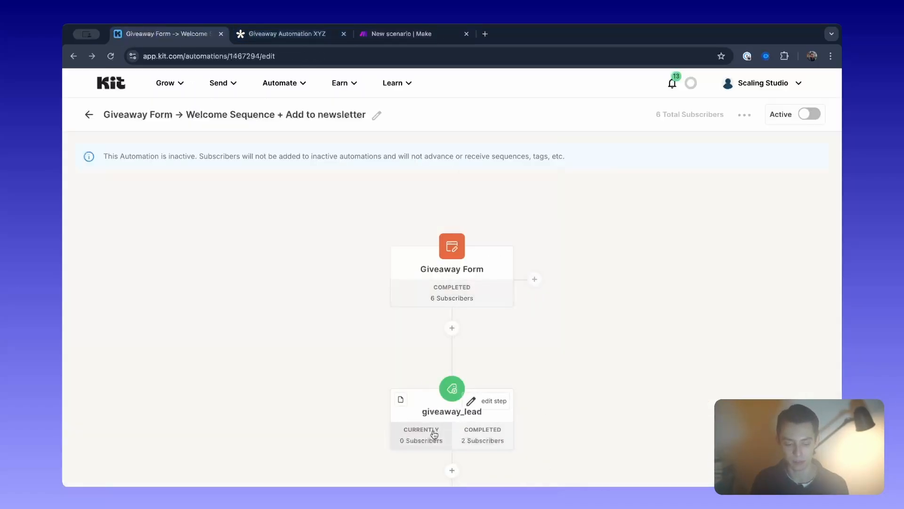
left_click(377, 32)
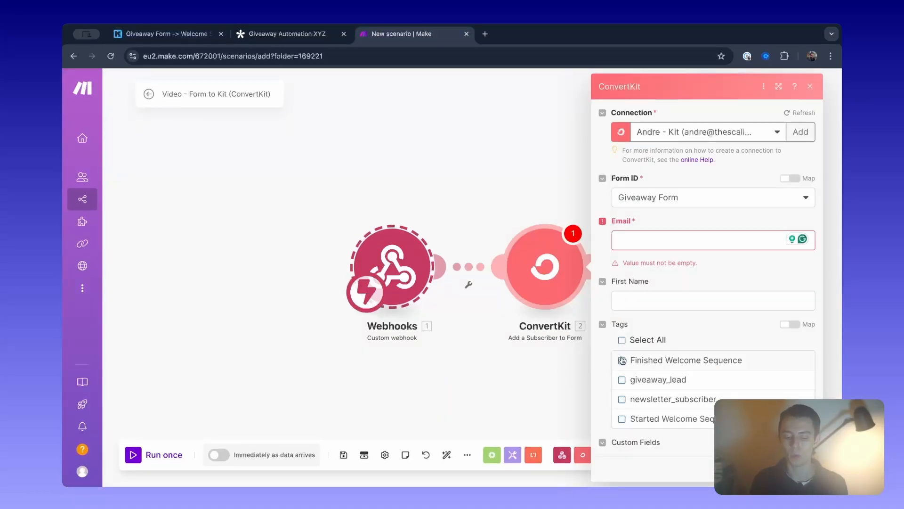
left_click(645, 384)
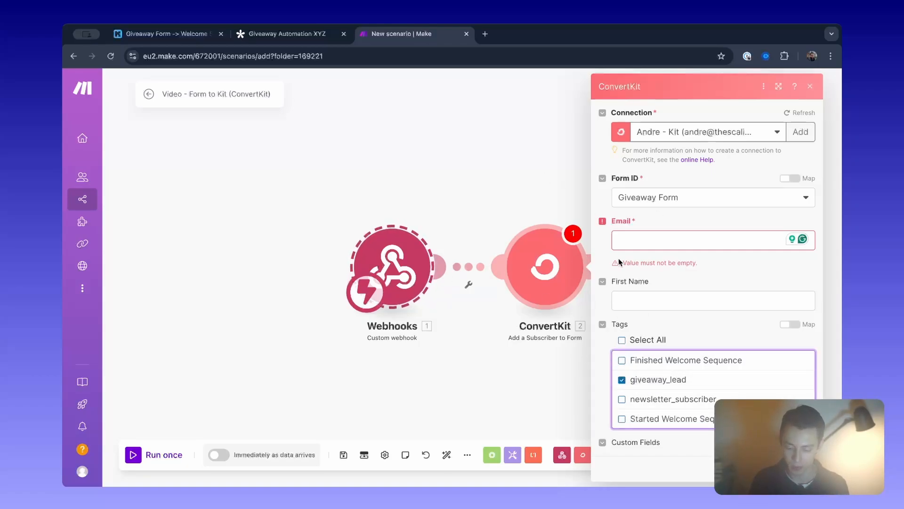
left_click(473, 188)
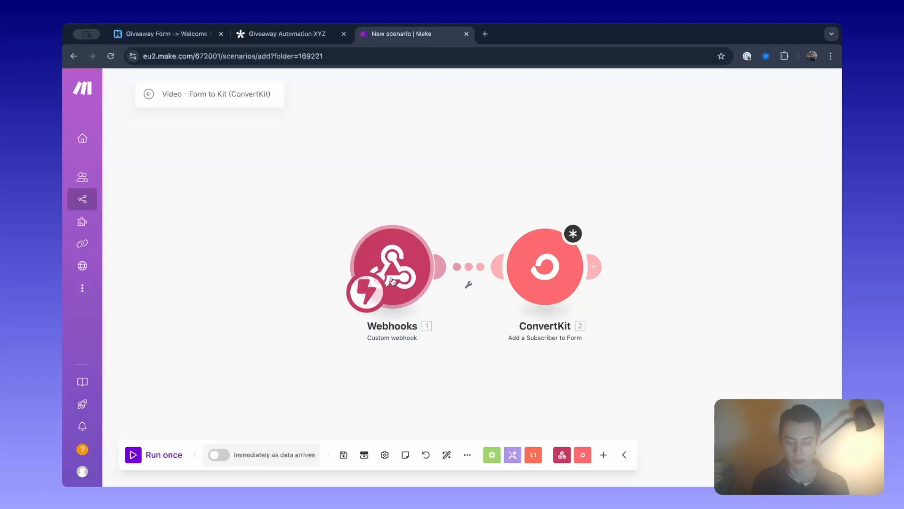
left_click(547, 273)
left_click(656, 241)
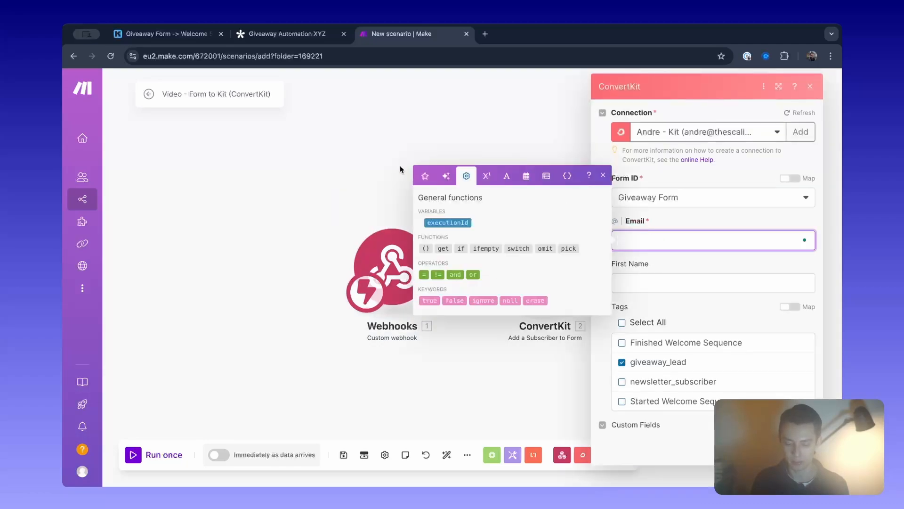
left_click(424, 176)
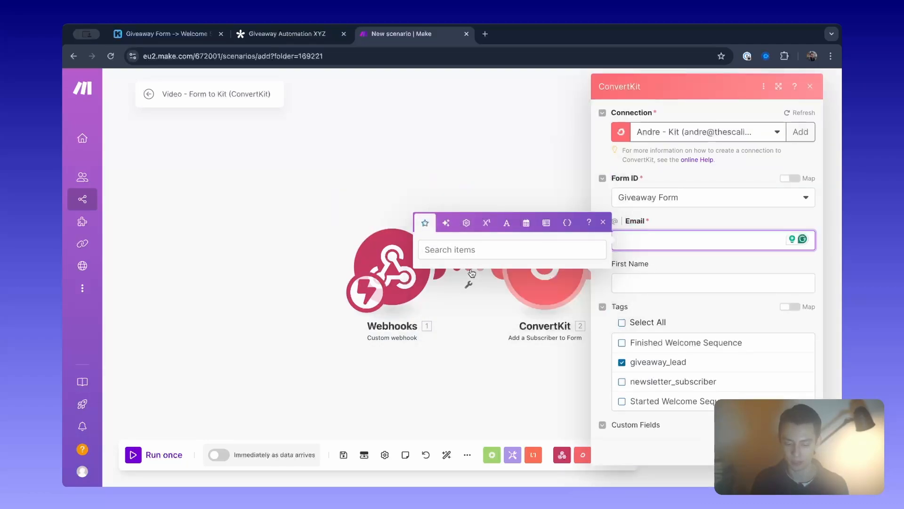
left_click(482, 155)
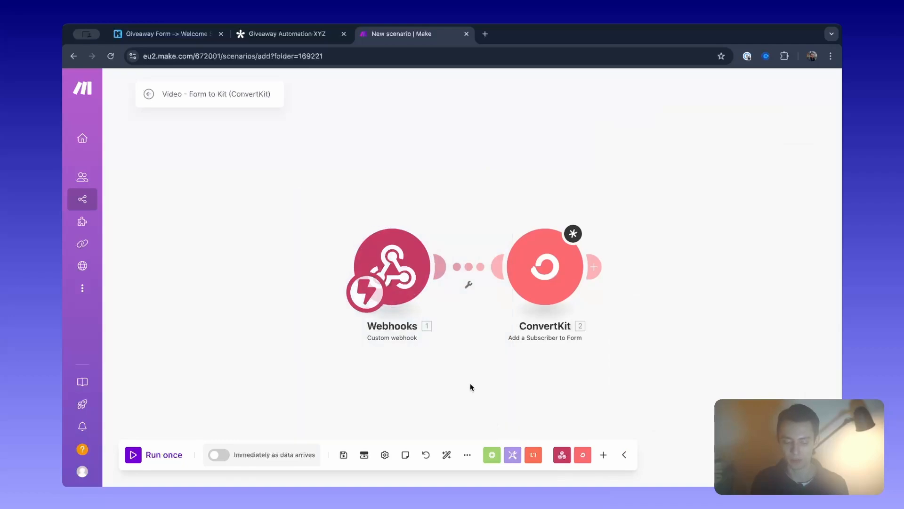
Enter a placeholder email address in the ConvertKit module's Email field and save the module.
left_click(545, 266)
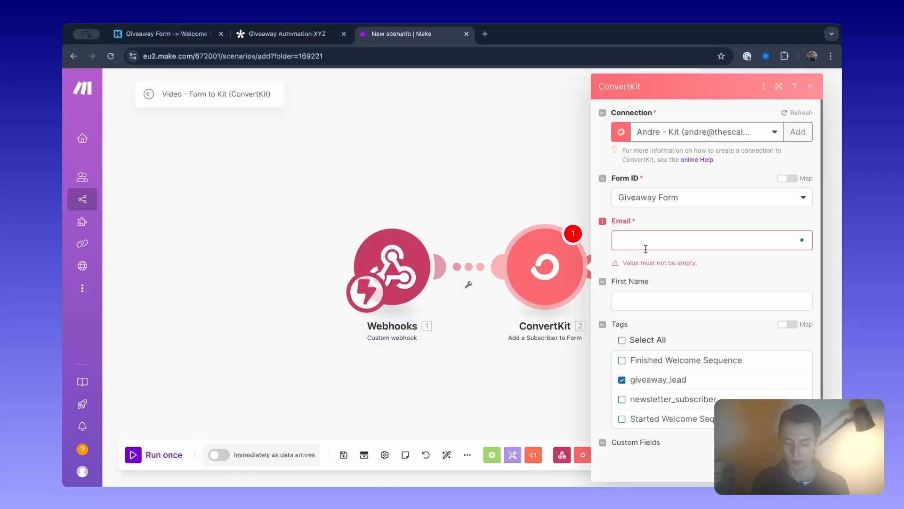
left_click(648, 246)
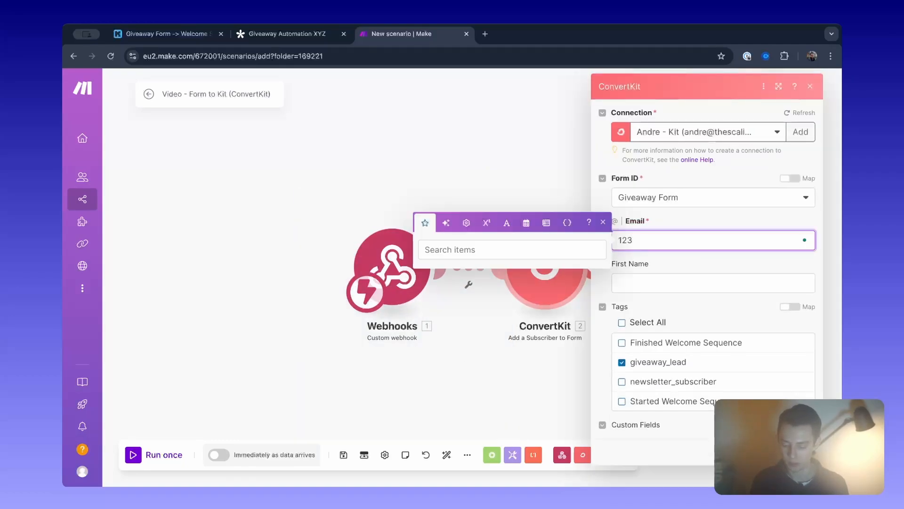
left_click(751, 320)
left_click(696, 243)
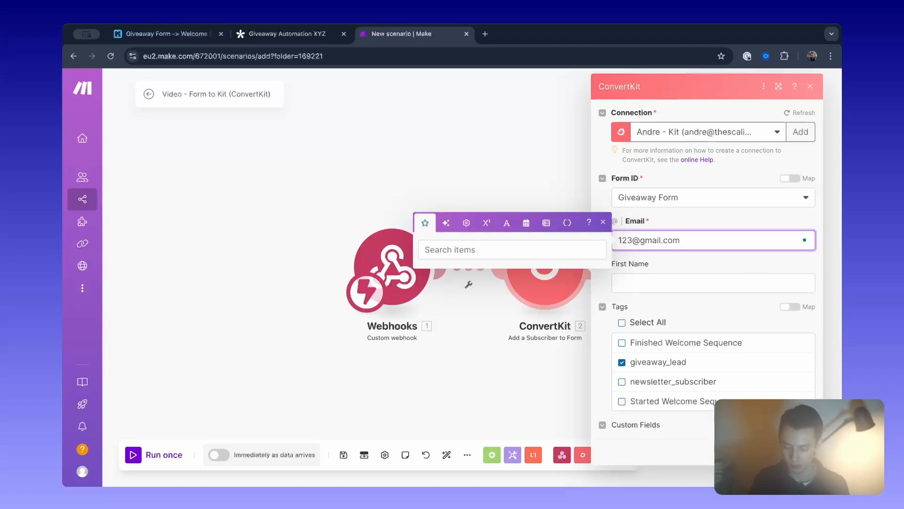
key("Return")
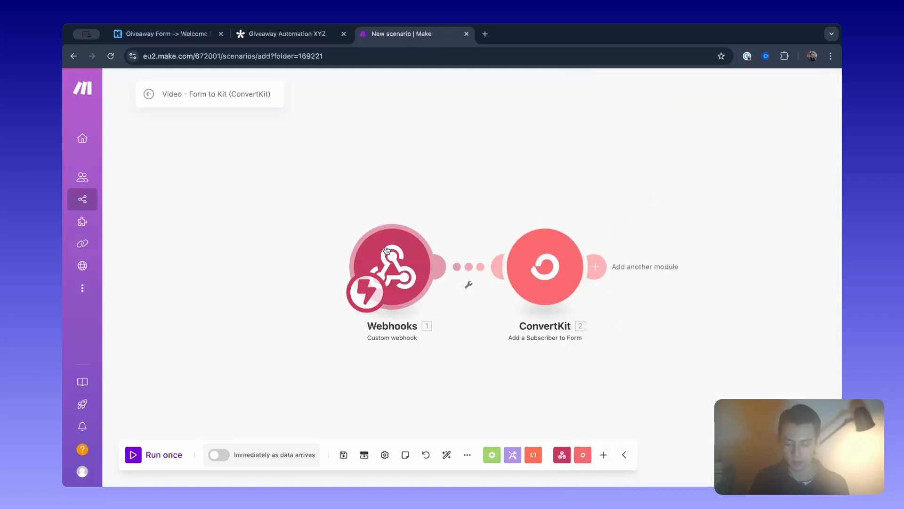
Run only the Webhooks module to listen for data, and switch to Tally to review the connected webhook endpoint.
right_click(387, 249)
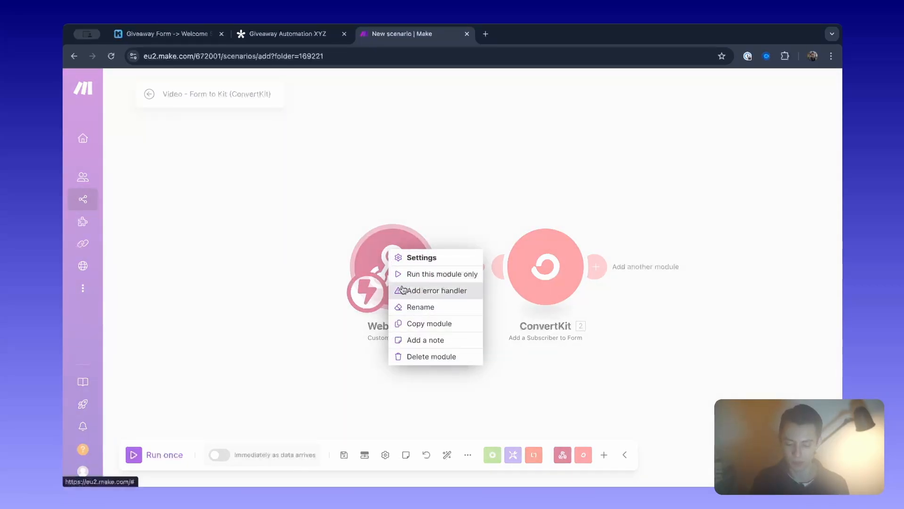
left_click(459, 276)
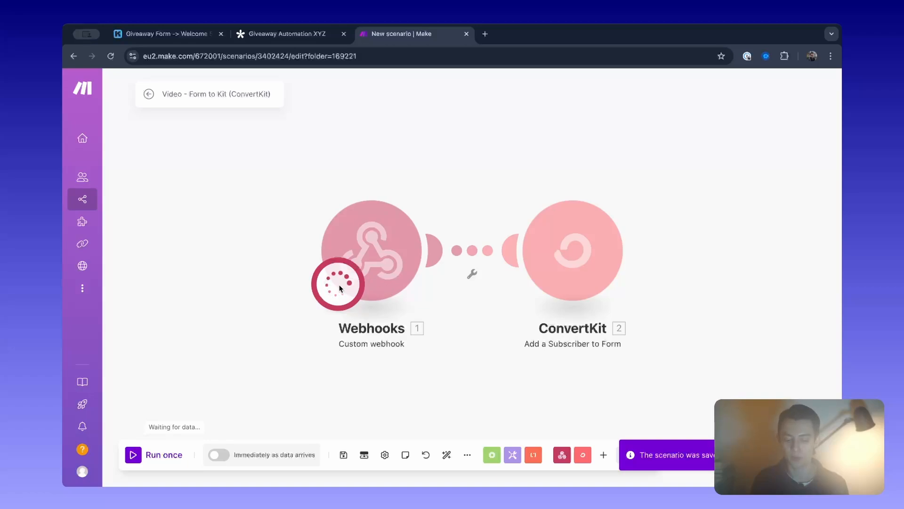
left_click(309, 33)
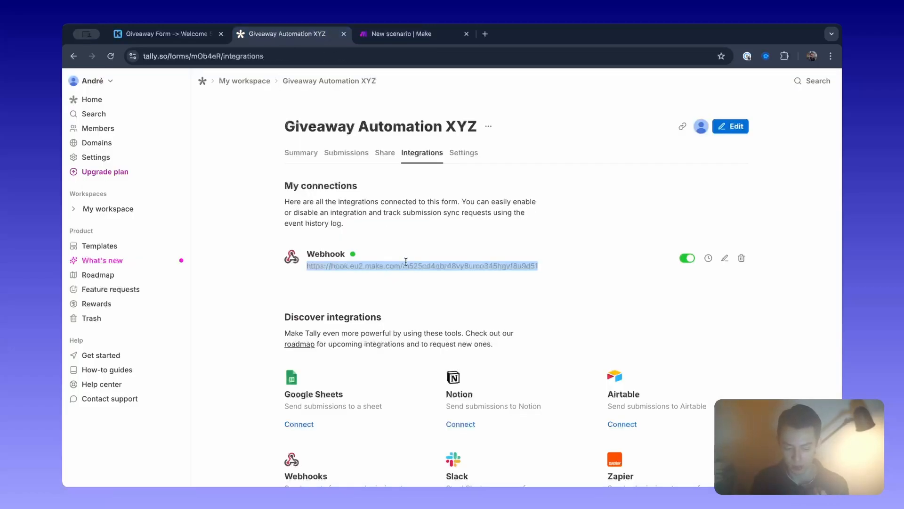
left_click_drag(556, 269, 304, 267)
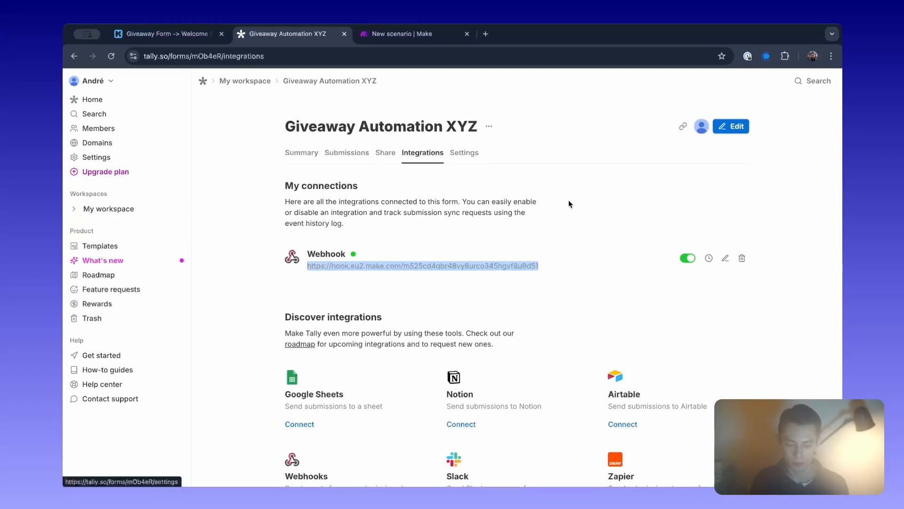
Open the published giveaway form from its share link in a new tab and submit it with a test email address.
left_click(300, 150)
left_click(384, 152)
left_click(307, 259)
left_click(485, 33)
key("super+v")
key("Return")
left_click_drag(525, 35, 409, 34)
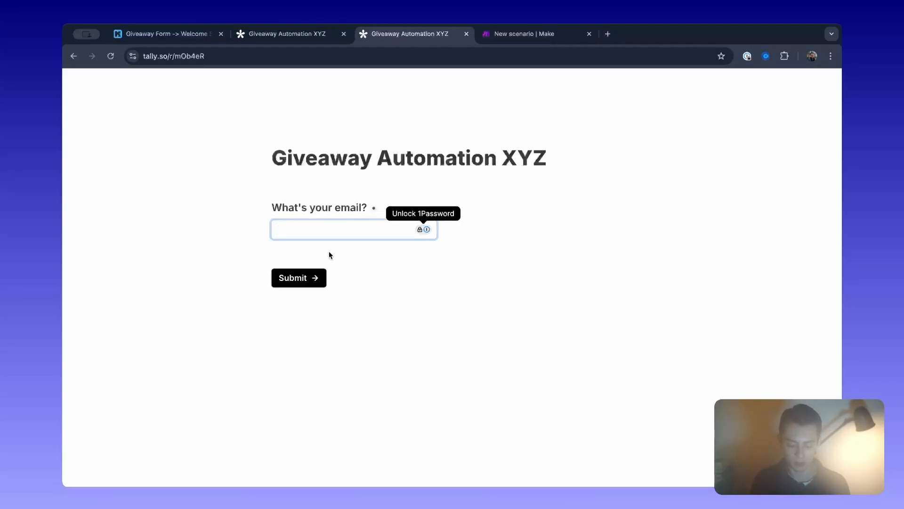
type("test@test.com")
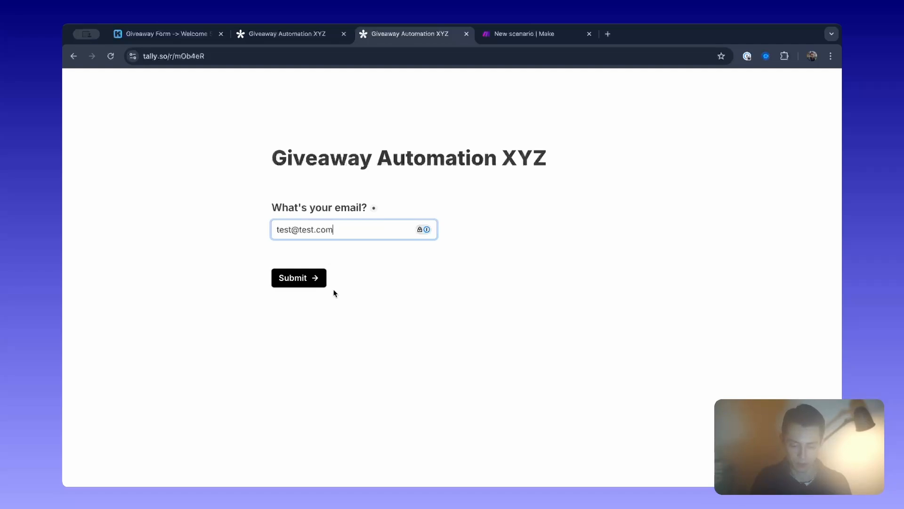
left_click(295, 282)
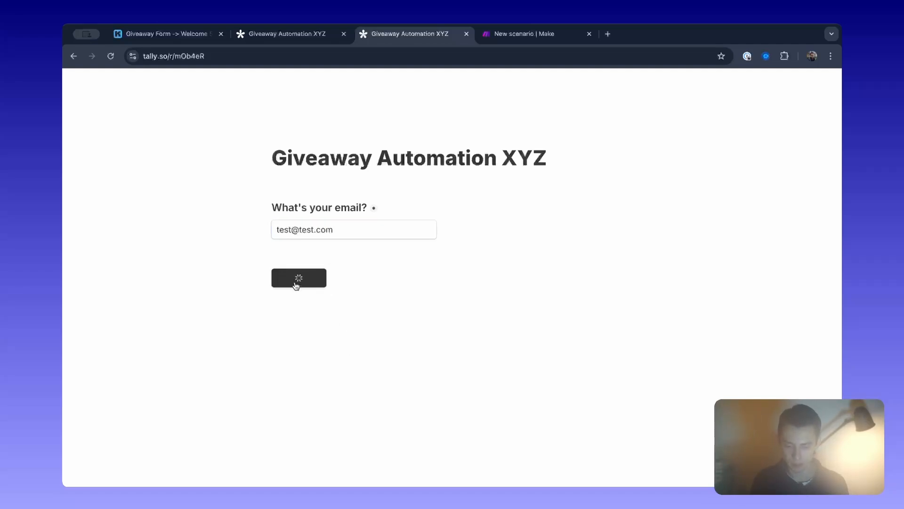
Switch to Make and review the event details in the Webhooks module's received bundle.
left_click(522, 38)
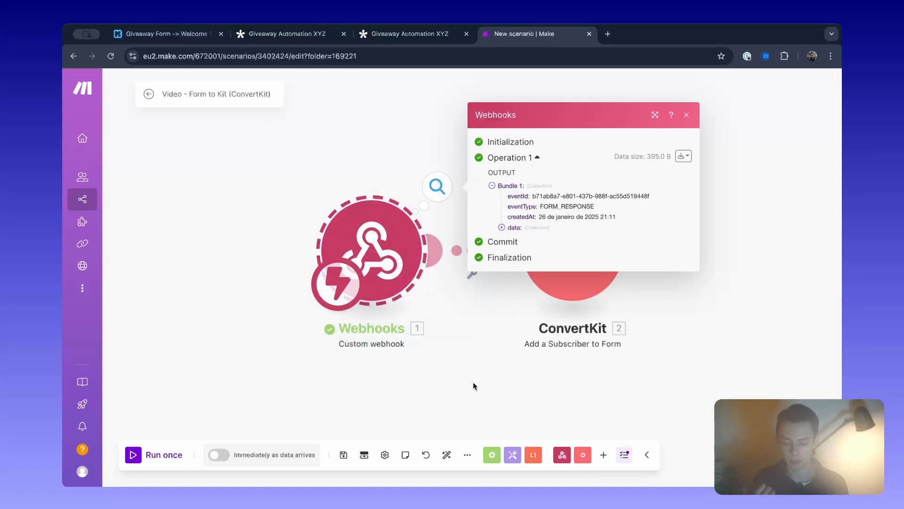
left_click(297, 34)
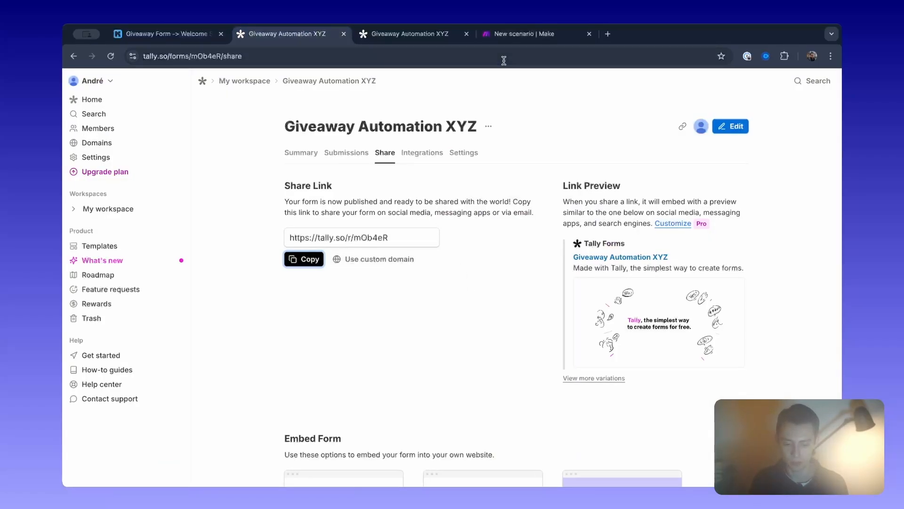
left_click(415, 34)
left_click(523, 33)
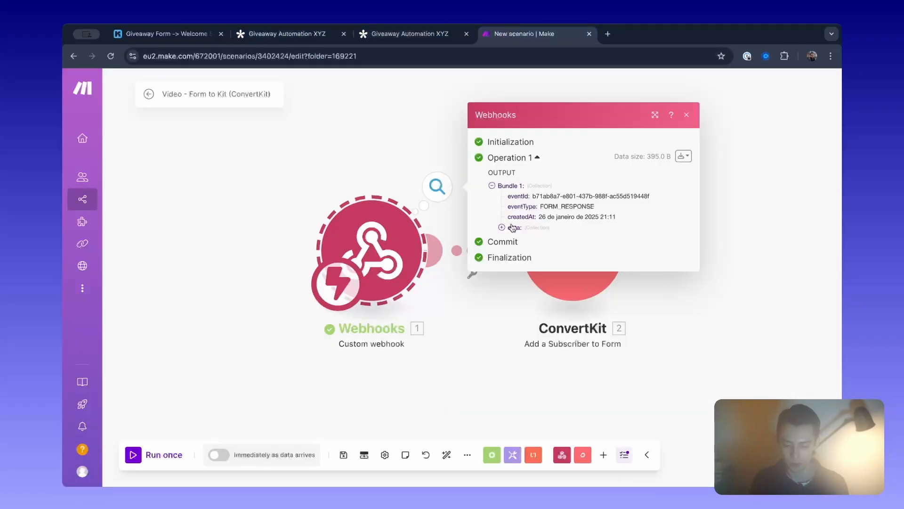
left_click_drag(523, 206, 606, 210)
left_click(569, 228)
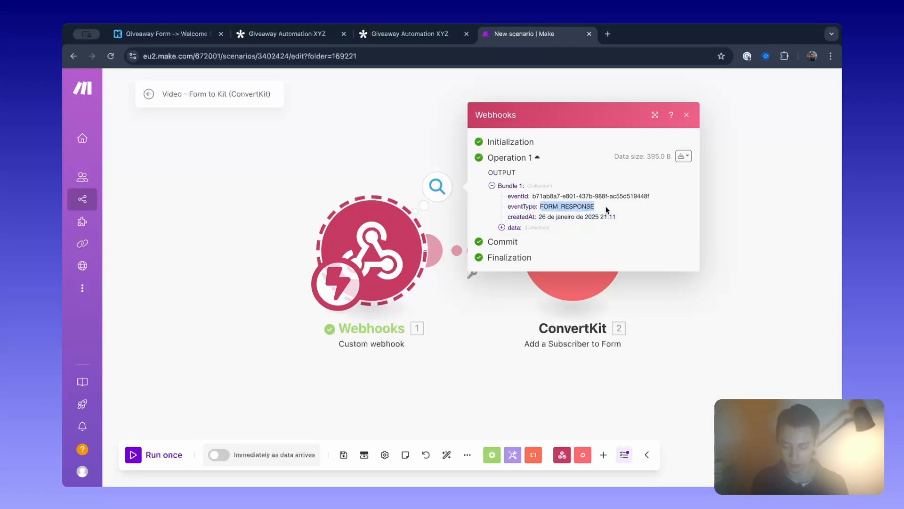
Expand the bundle's data and fields collections to examine the form details and the submitted email value, and close the output.
left_click(501, 227)
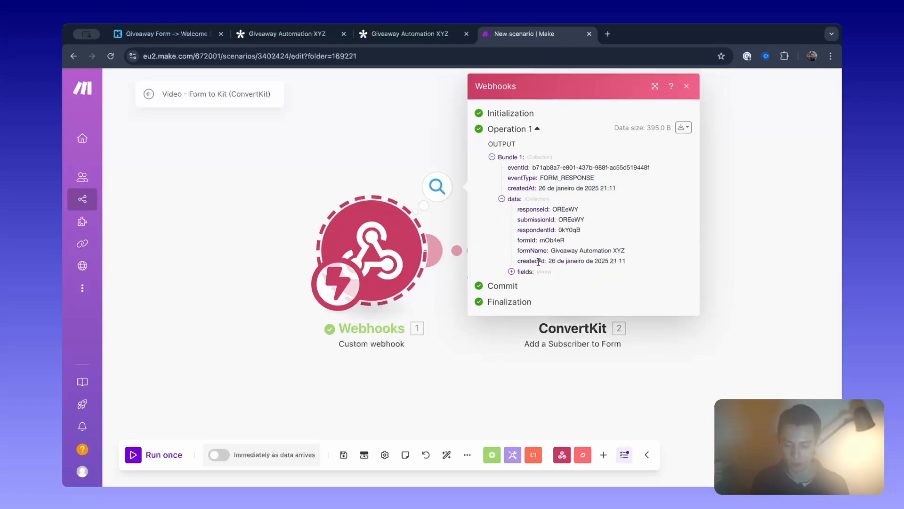
left_click_drag(522, 261, 641, 262)
left_click(641, 261)
left_click_drag(525, 239, 565, 240)
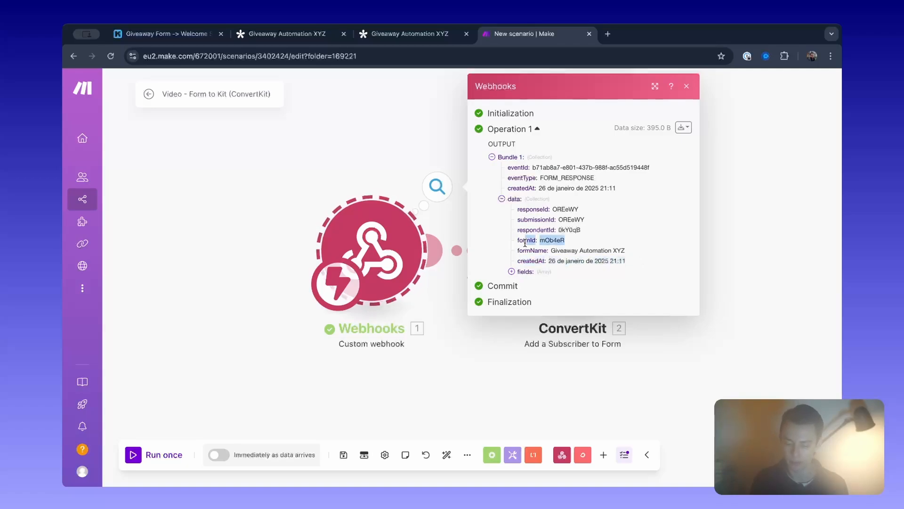
left_click(511, 272)
left_click(521, 282)
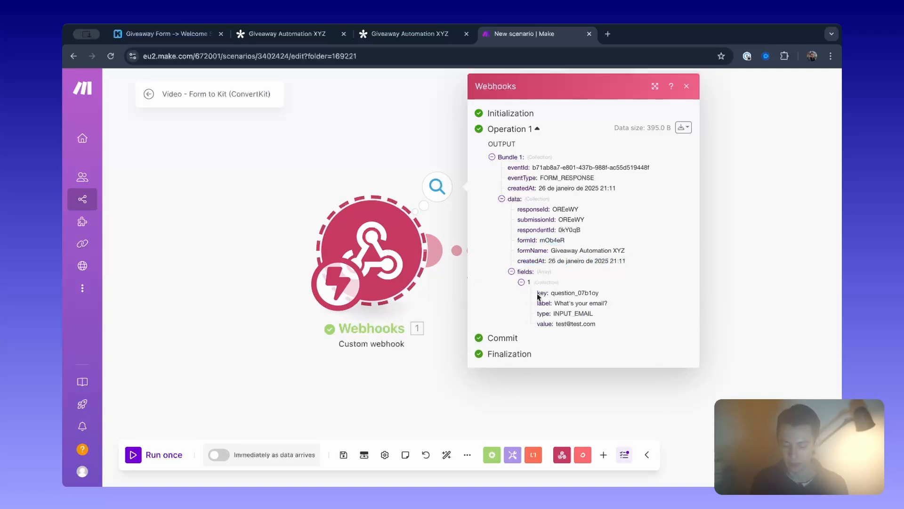
left_click_drag(554, 303, 604, 325)
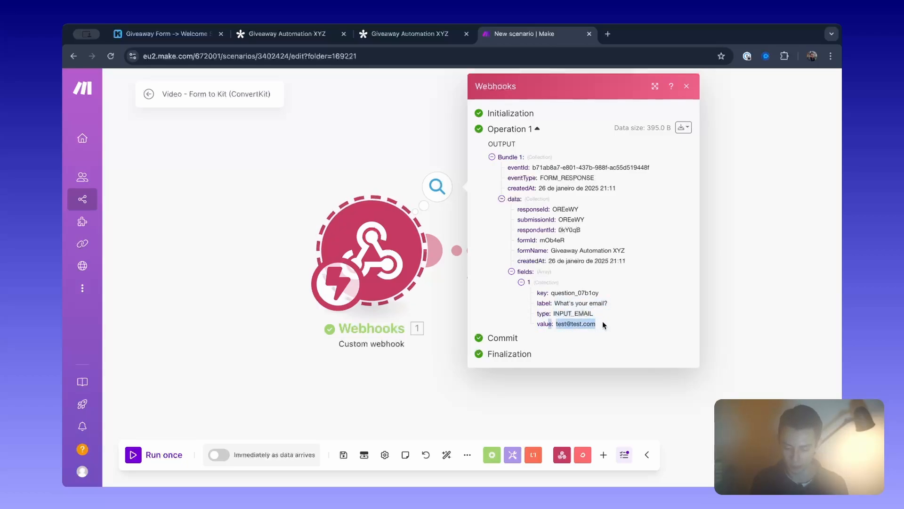
left_click(382, 167)
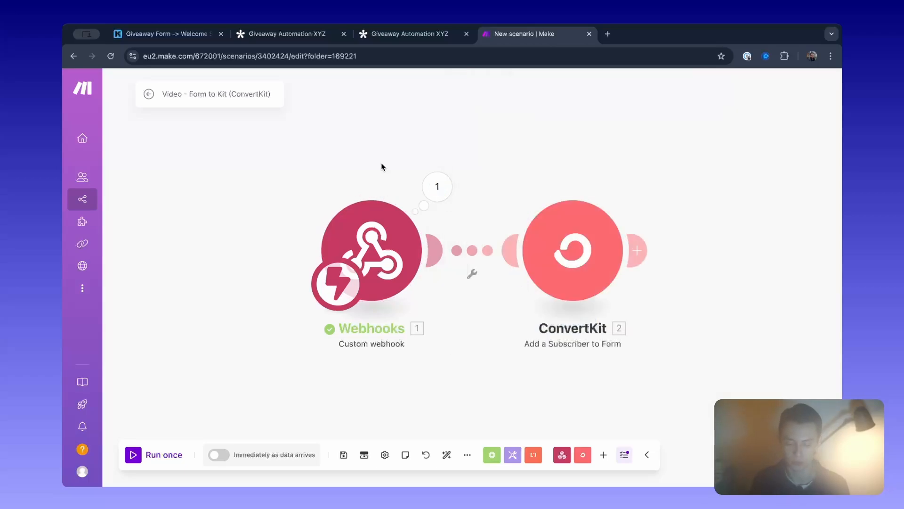
Replace the placeholder in the ConvertKit module's Email field with the value item from the webhook's data fields.
left_click(591, 248)
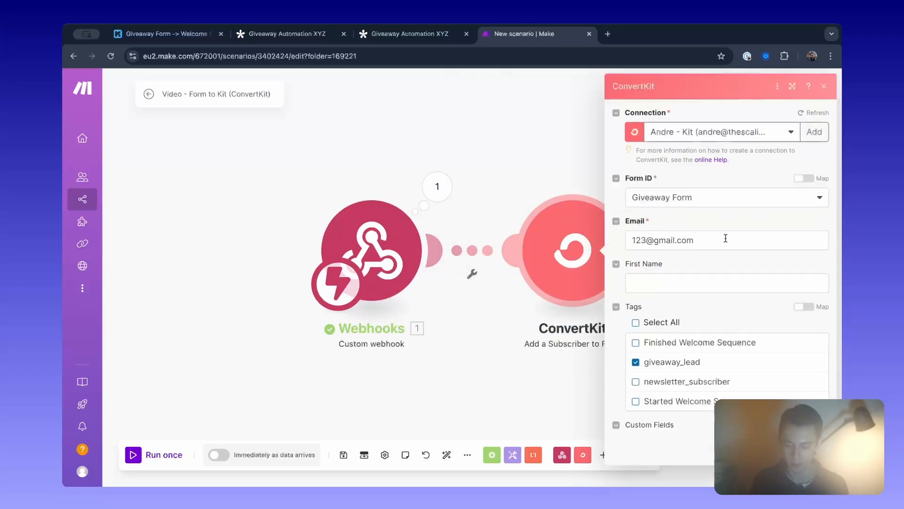
left_click(725, 238)
key("BackSpace")
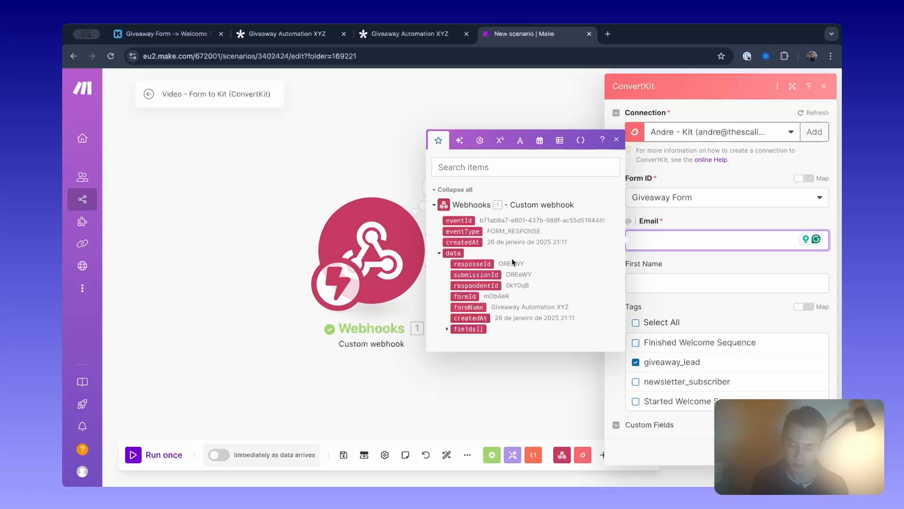
left_click(446, 329)
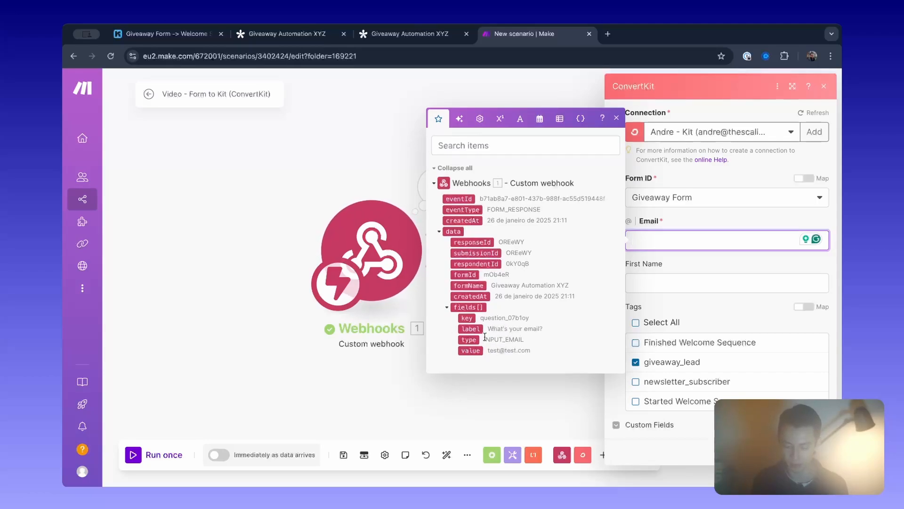
left_click(469, 351)
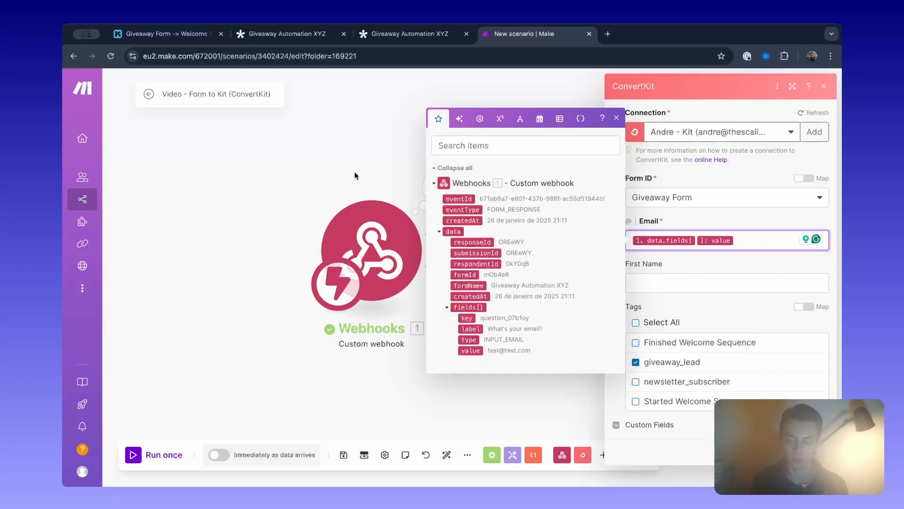
left_click(697, 240)
type("2")
key("BackSpace")
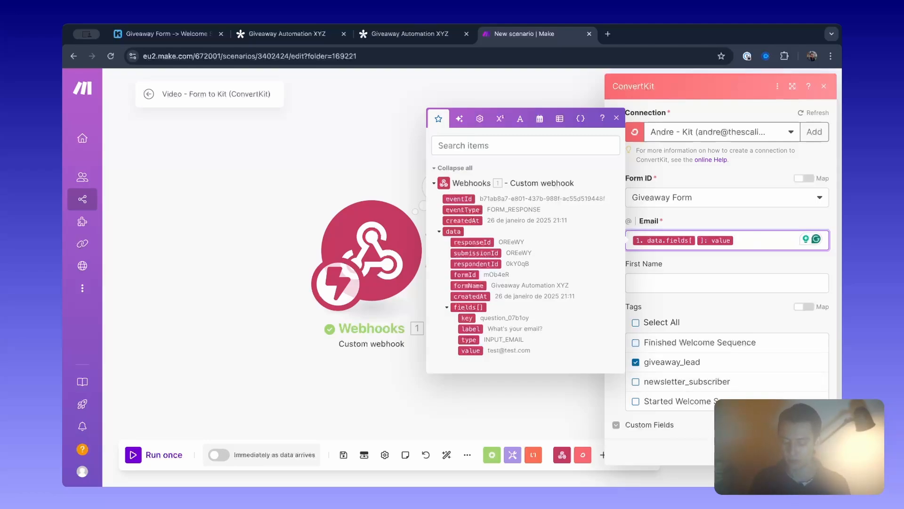
key("Escape")
key("Escape")
Move the ConvertKit module farther away from the Webhooks module and briefly check the webhook output.
scroll(575, 235, "down", 2)
scroll(547, 188, "right", 1)
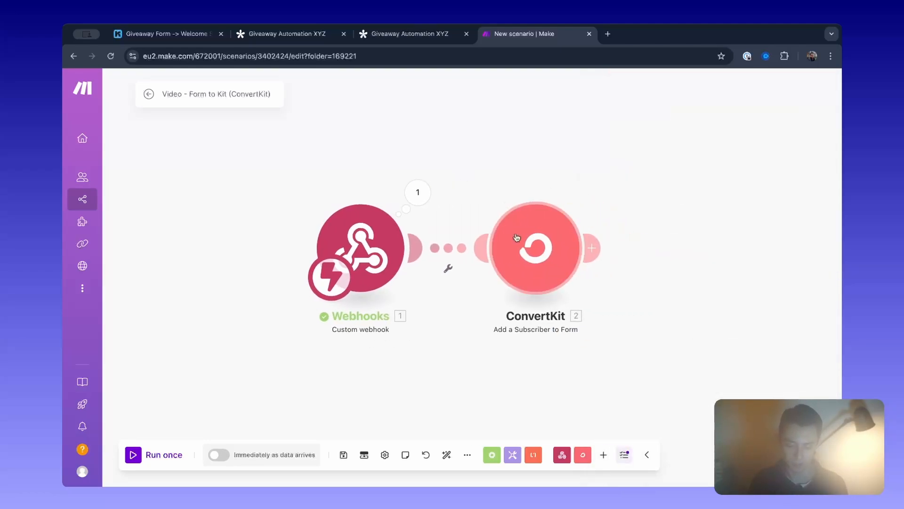
left_click_drag(516, 234, 549, 238)
left_click(418, 201)
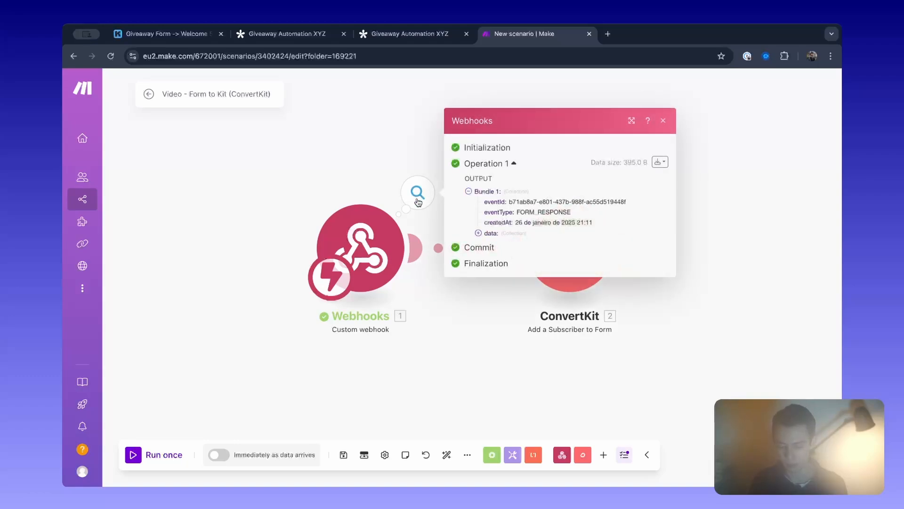
left_click(303, 152)
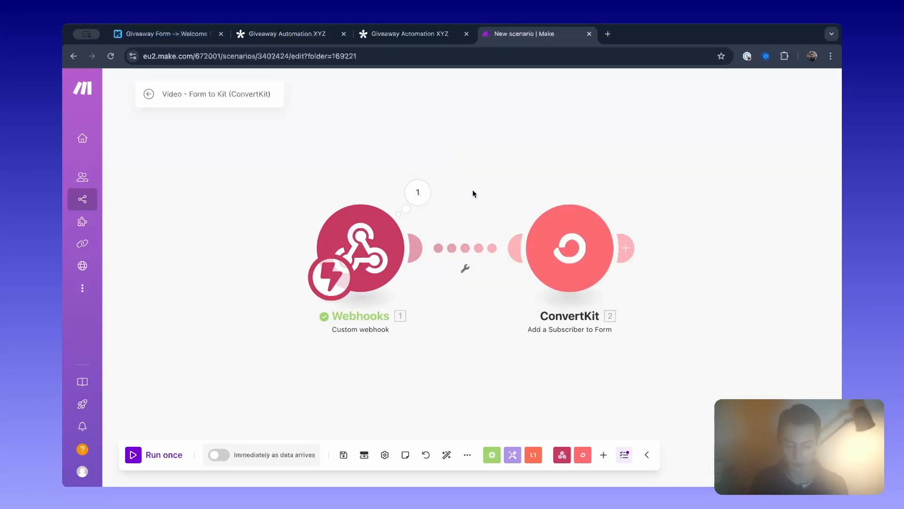
Check the mapped Email field in the ConvertKit module, and save the module and the scenario.
left_click(564, 284)
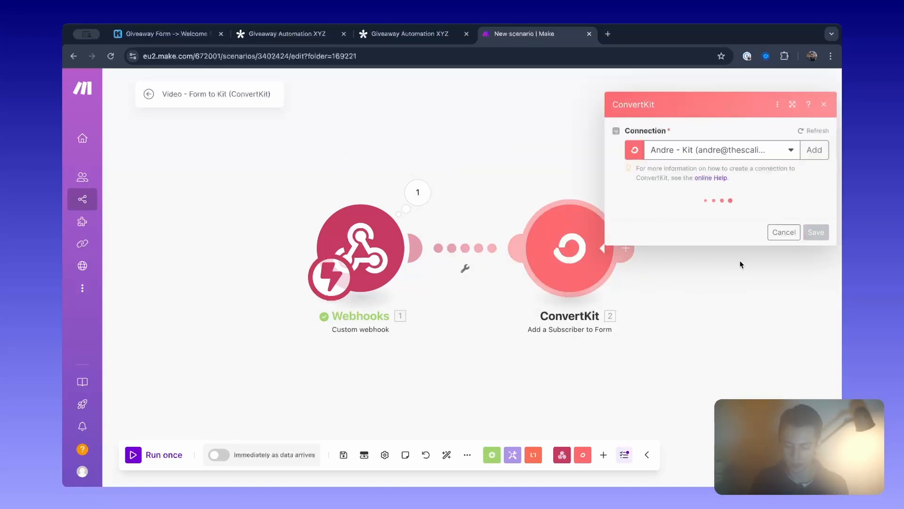
left_click_drag(769, 239, 611, 240)
left_click(756, 235)
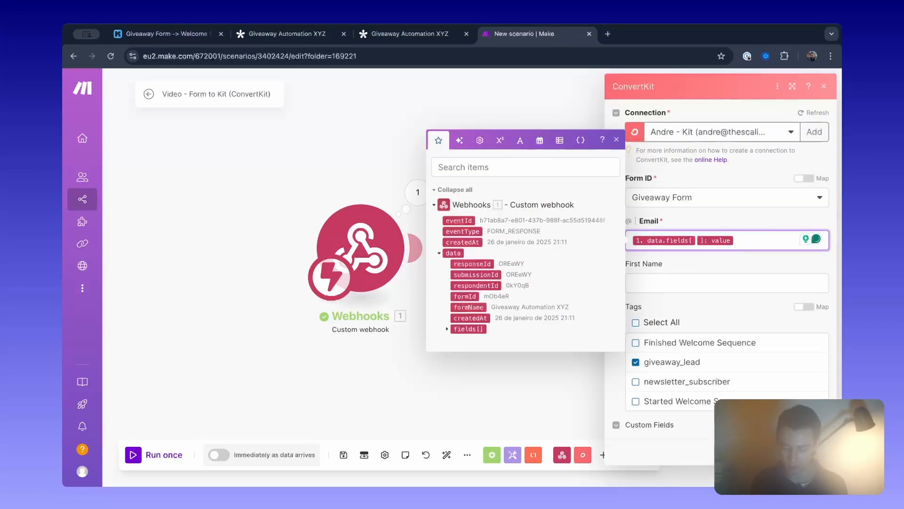
left_click(816, 451)
left_click(344, 455)
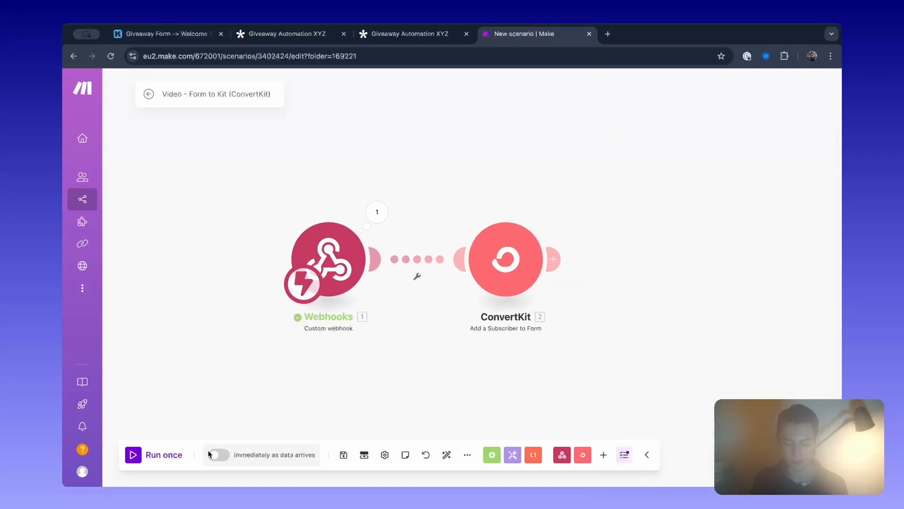
Activate the scenario with its schedule set to run immediately, and glance at the Tally form before returning to Make.
left_click(214, 455)
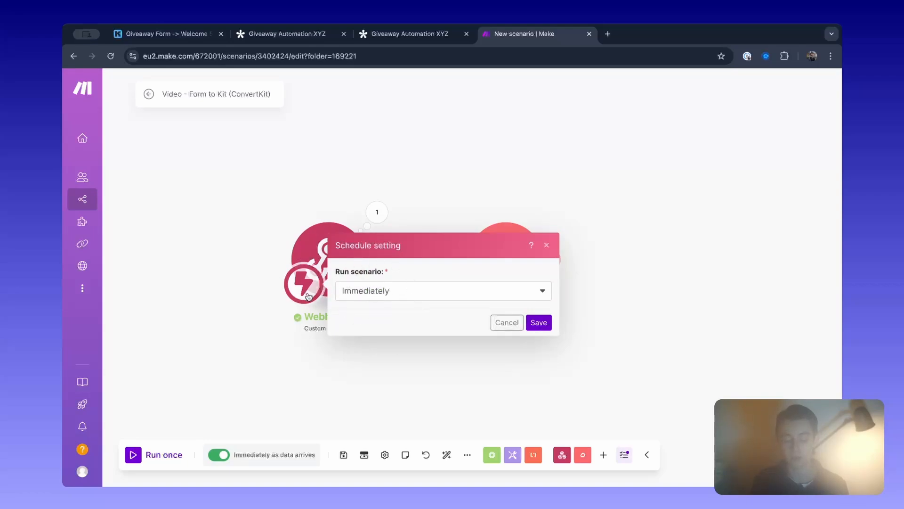
left_click(539, 322)
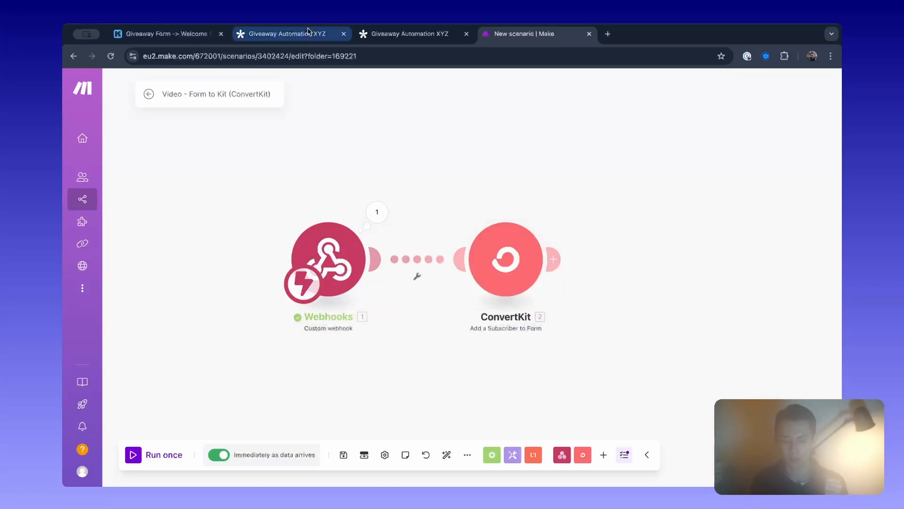
left_click(409, 34)
left_click(579, 35)
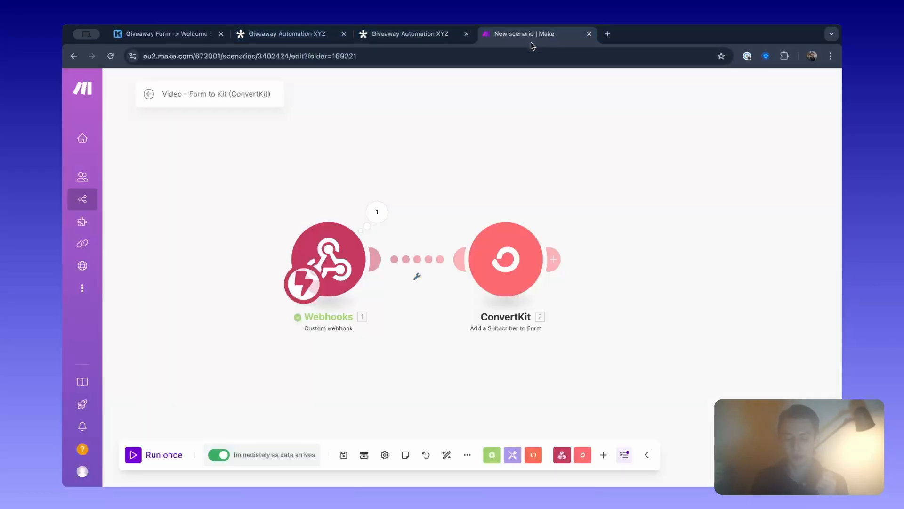